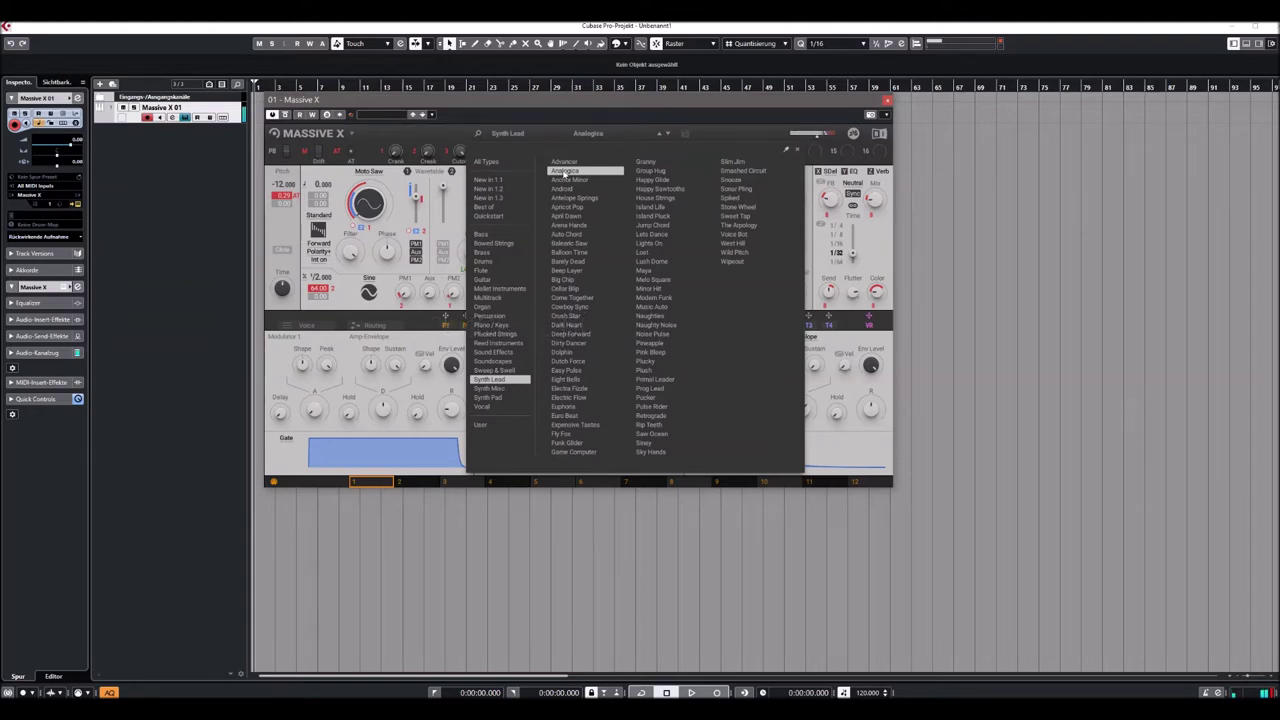
Step: Audition the Synth Lead preset Anchor Minor, closing the preset list and raising its Cutoff macro
{"action": "left_click", "coordinate": [577, 181]}
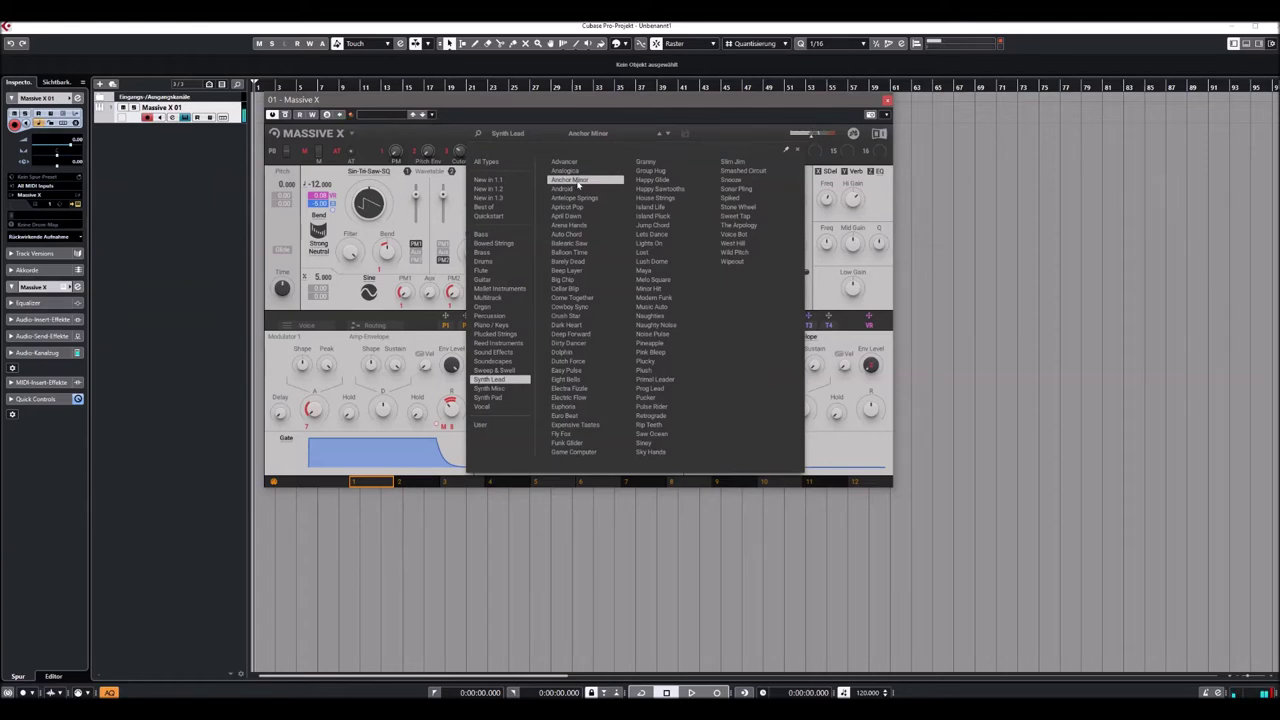
{"action": "left_click", "coordinate": [684, 133]}
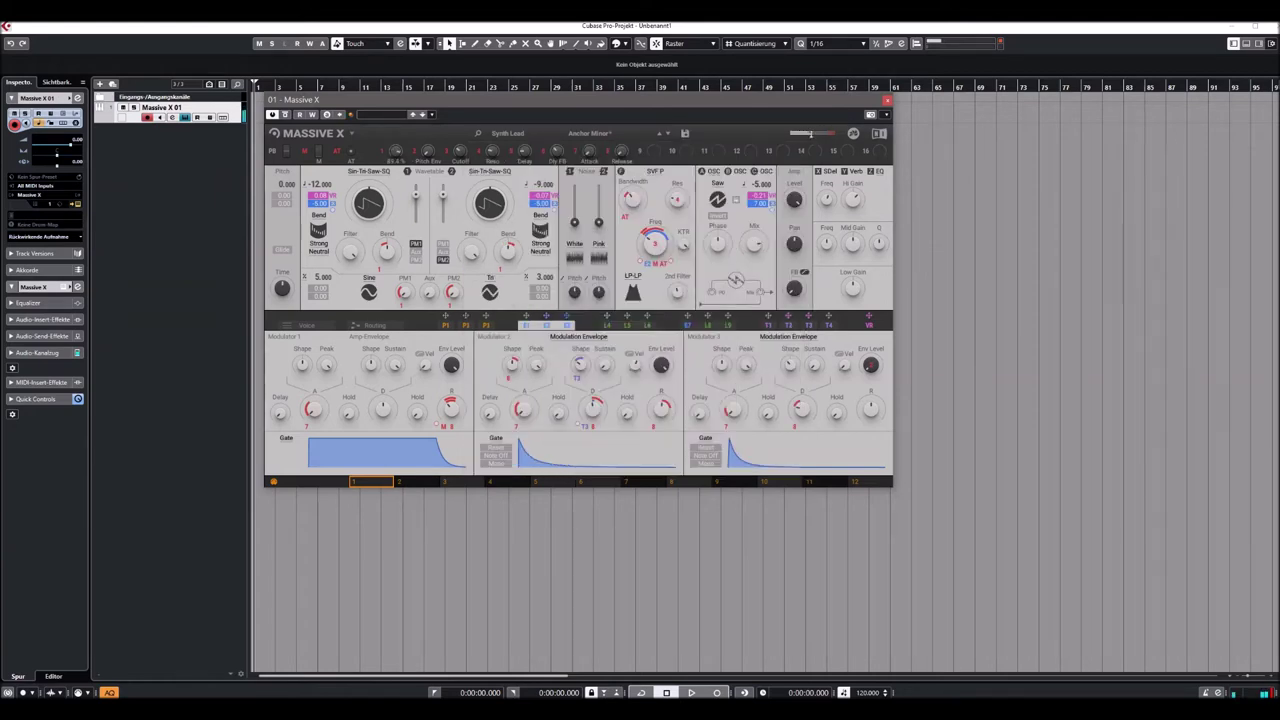
{"action": "left_click_drag", "start_coordinate": [460, 151], "coordinate": [460, 118]}
{"action": "left_click_drag", "start_coordinate": [528, 160], "coordinate": [528, 150]}
Step: Audition the Synth Lead presets Android, Antelope Springs and April Dawn, adjusting the third macro on April Dawn
{"action": "left_click", "coordinate": [664, 133]}
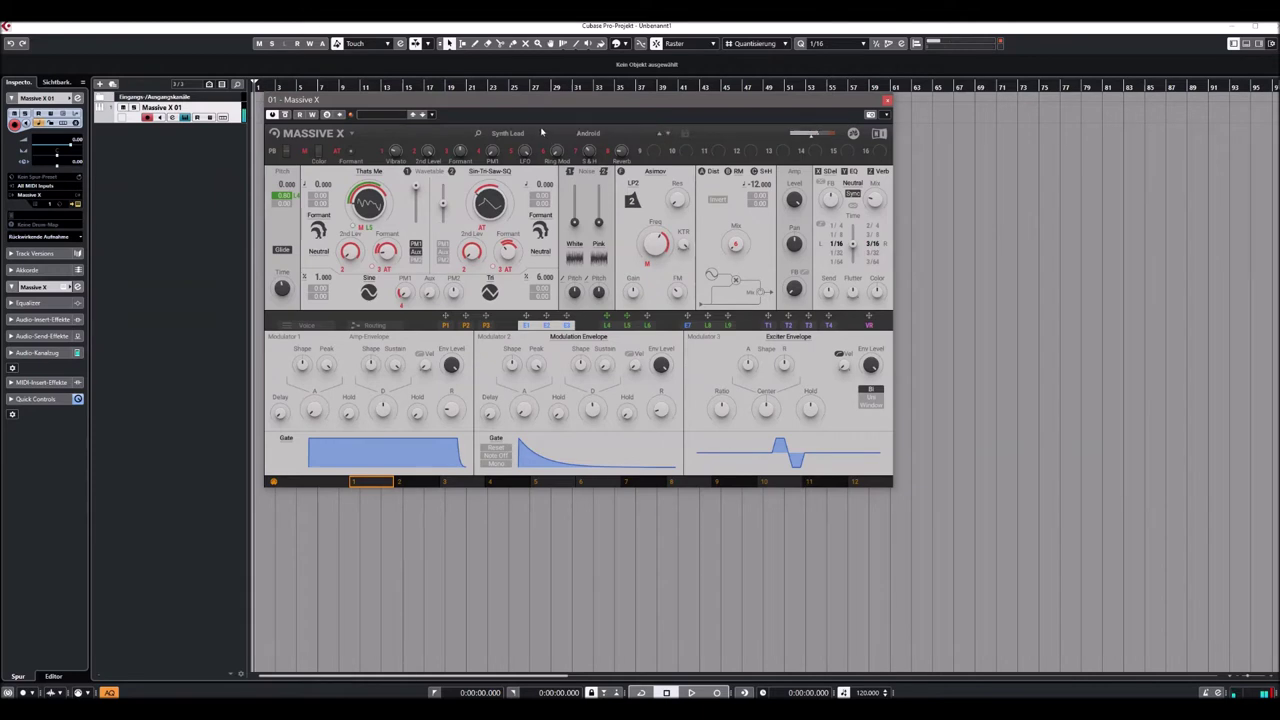
{"action": "left_click", "coordinate": [588, 133]}
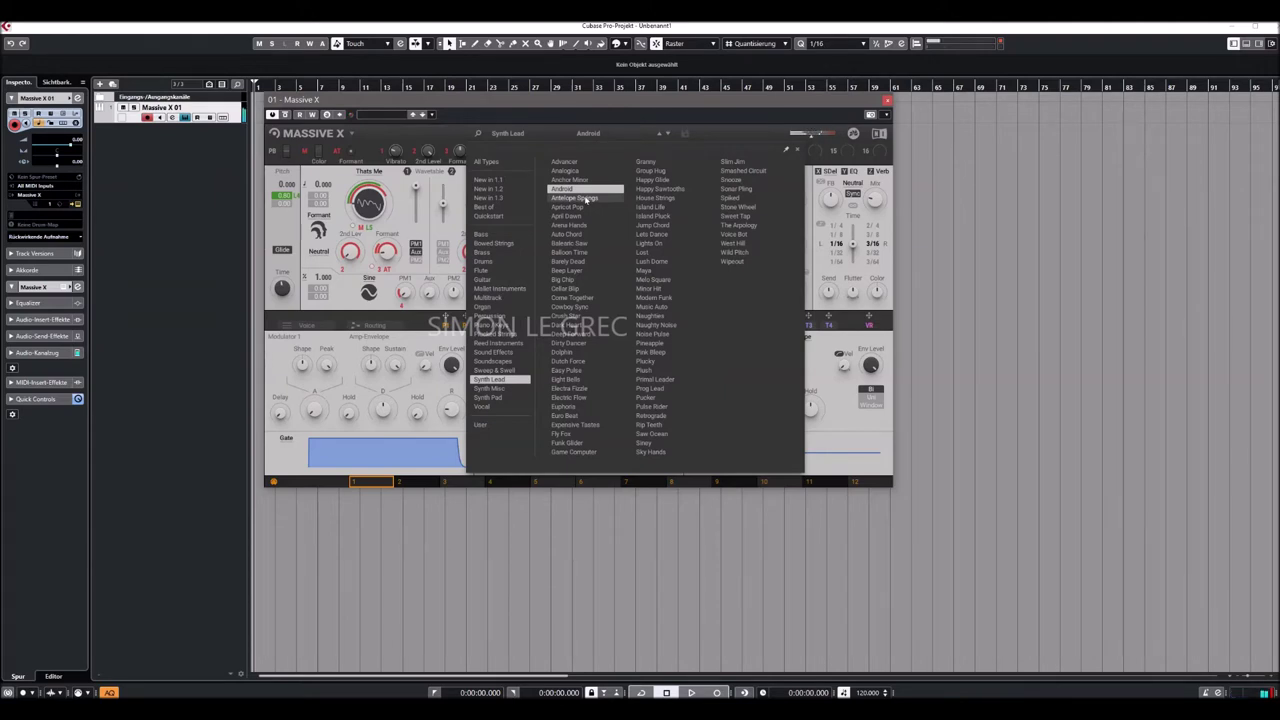
{"action": "left_click", "coordinate": [587, 199]}
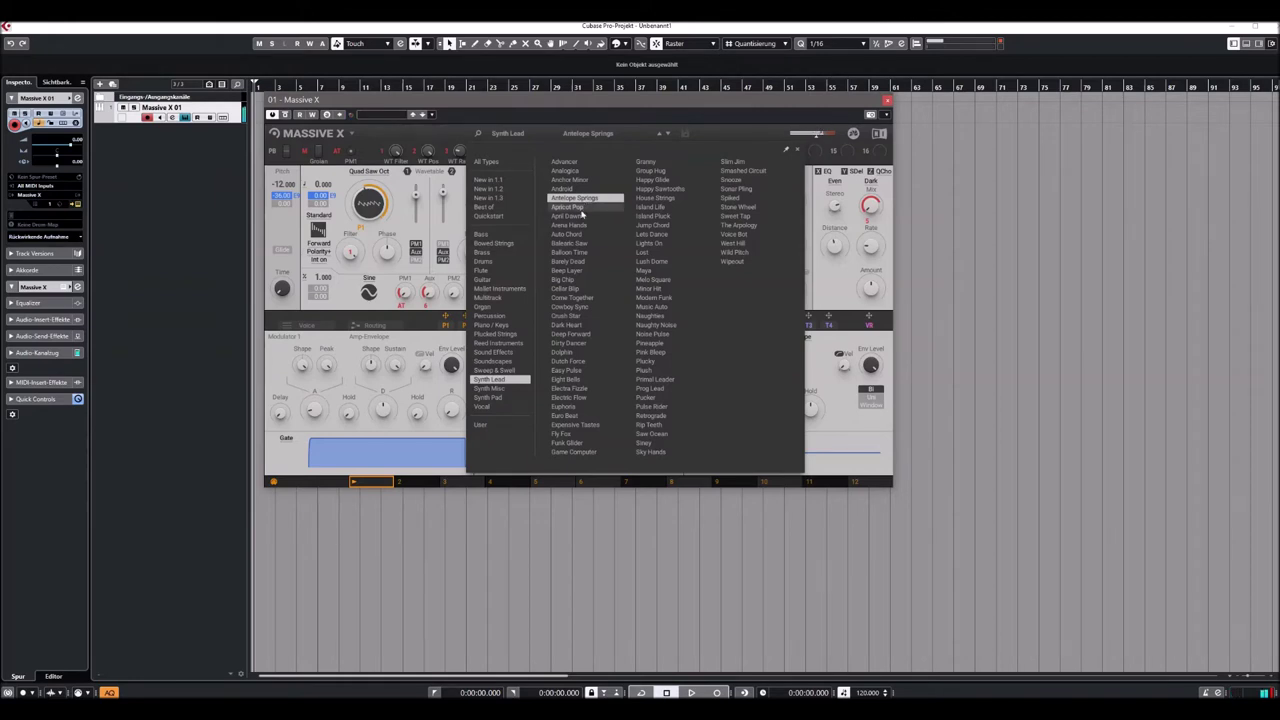
{"action": "left_click", "coordinate": [566, 220]}
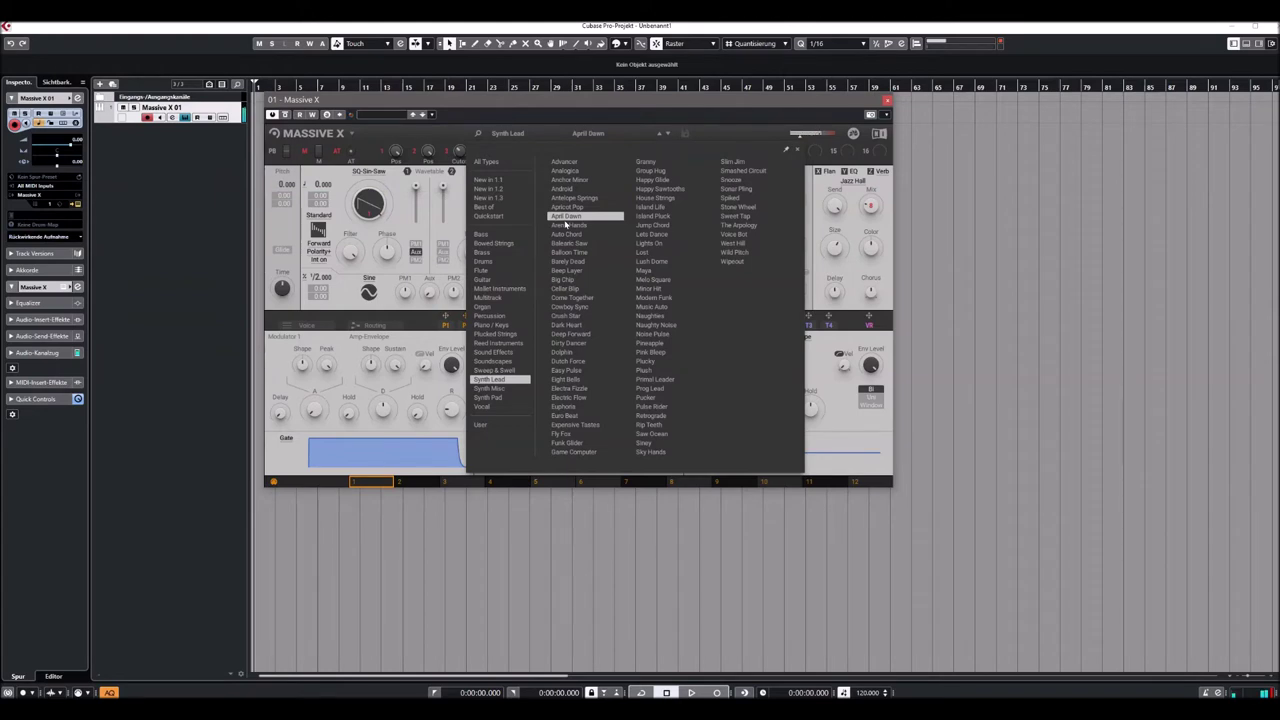
{"action": "left_click", "coordinate": [458, 154]}
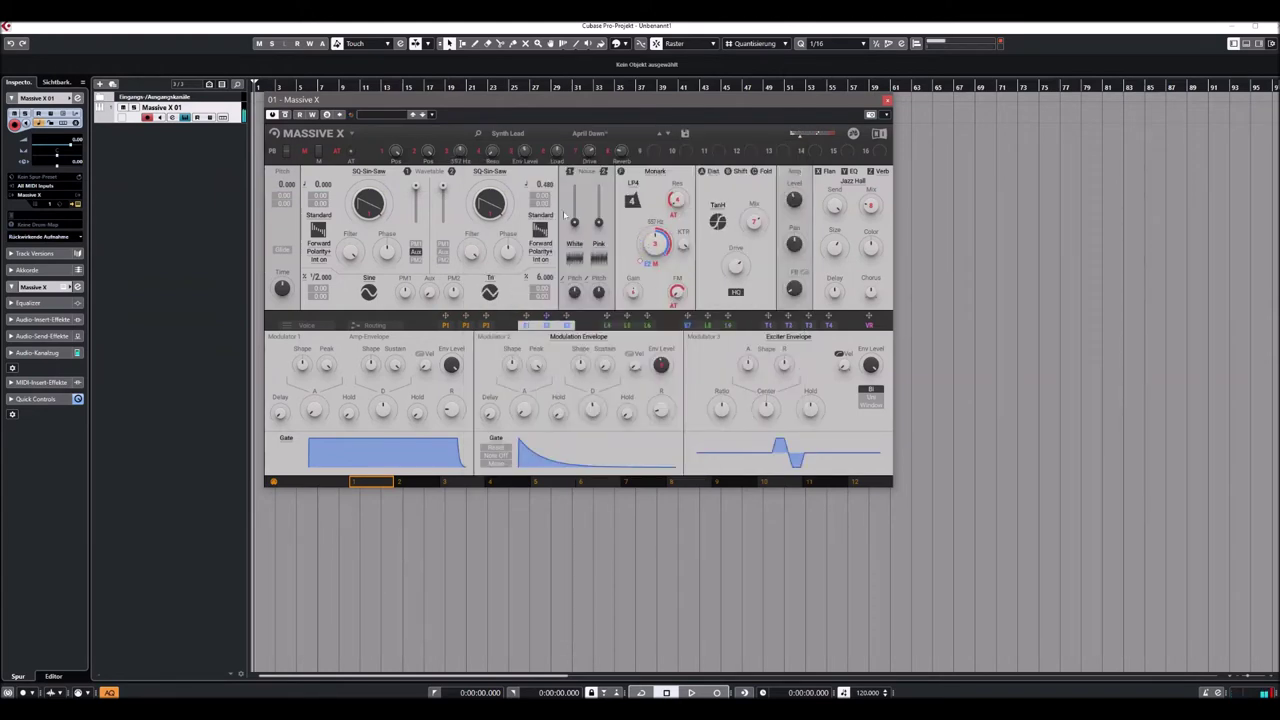
Step: Audition the Synth Lead presets Arena Hands, Auto Chord and Balloon Time
{"action": "left_click", "coordinate": [661, 133]}
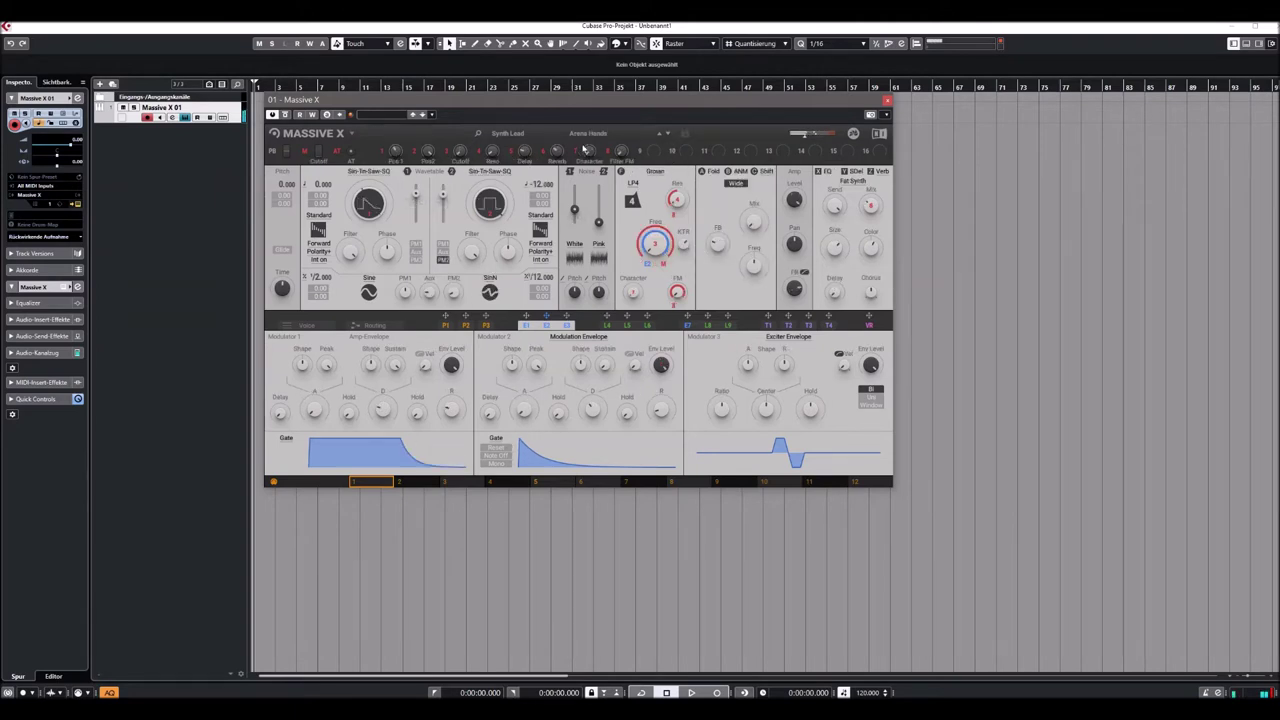
{"action": "left_click", "coordinate": [587, 134]}
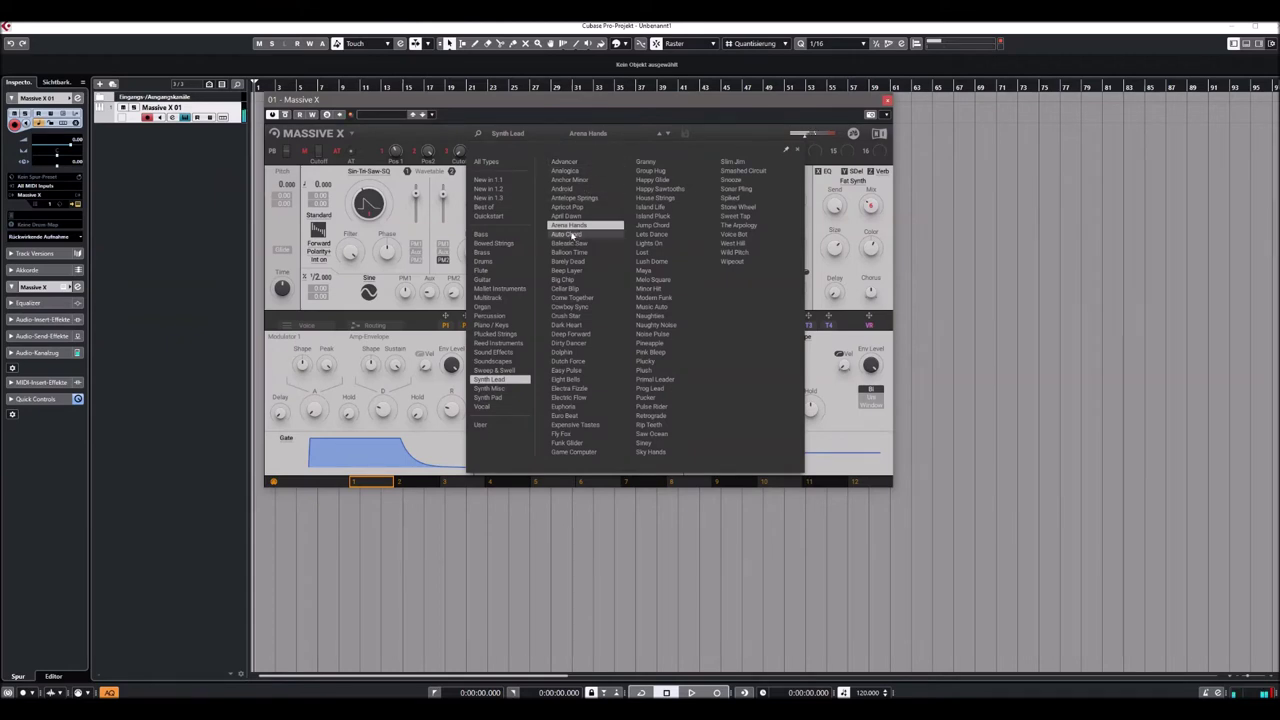
{"action": "left_click", "coordinate": [569, 234]}
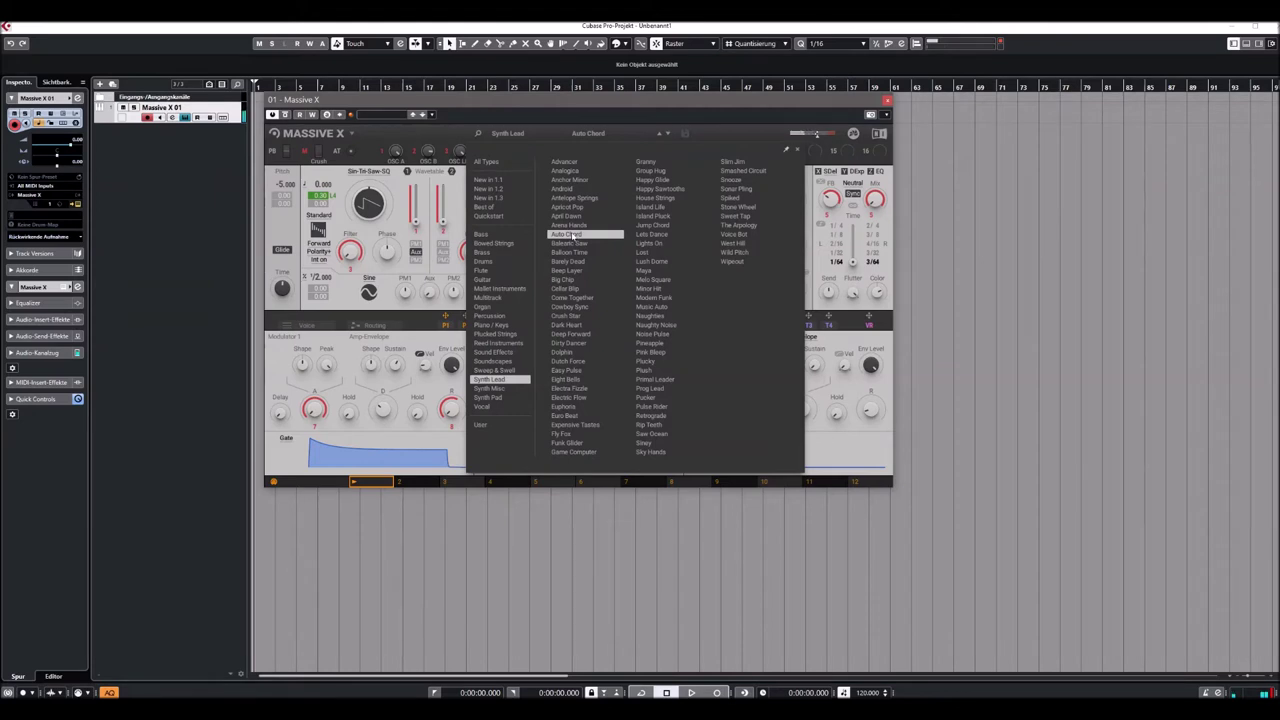
{"action": "left_click", "coordinate": [569, 252]}
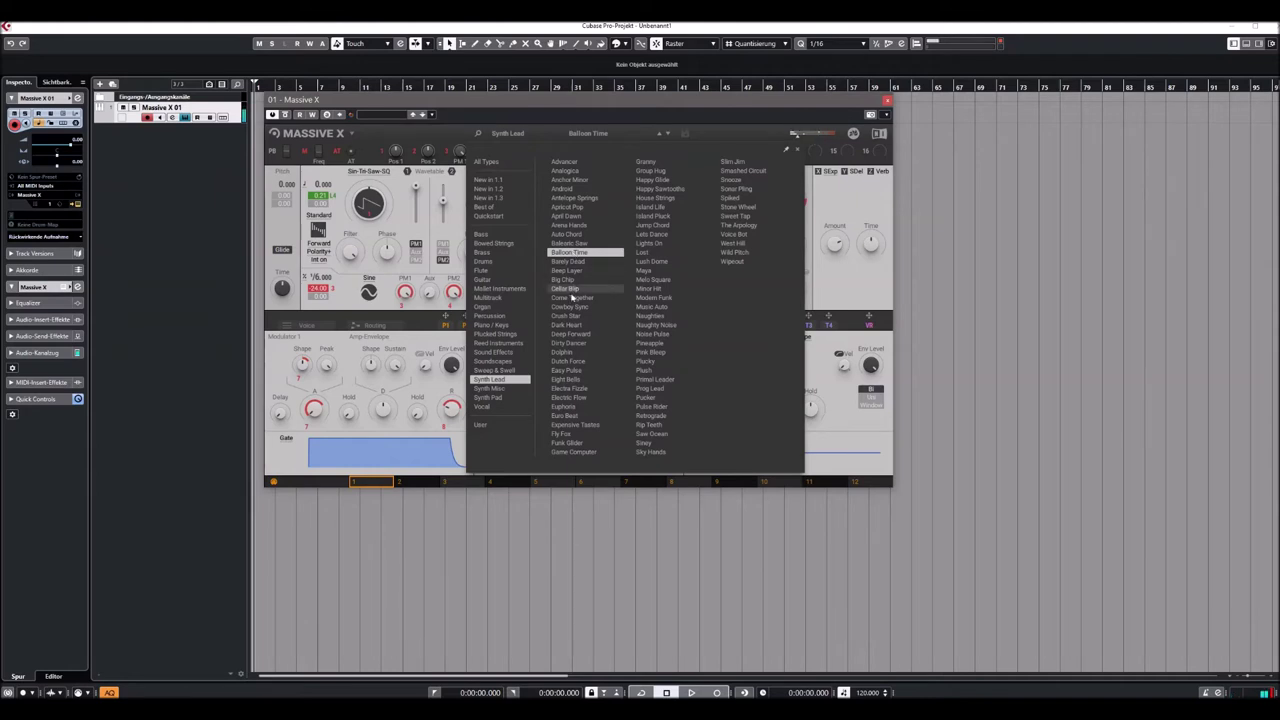
Step: Audition the Synth Lead presets Cellar Blip, Dark Heart and Dolphin, adjusting Dolphin's Flipper control
{"action": "left_click", "coordinate": [572, 292]}
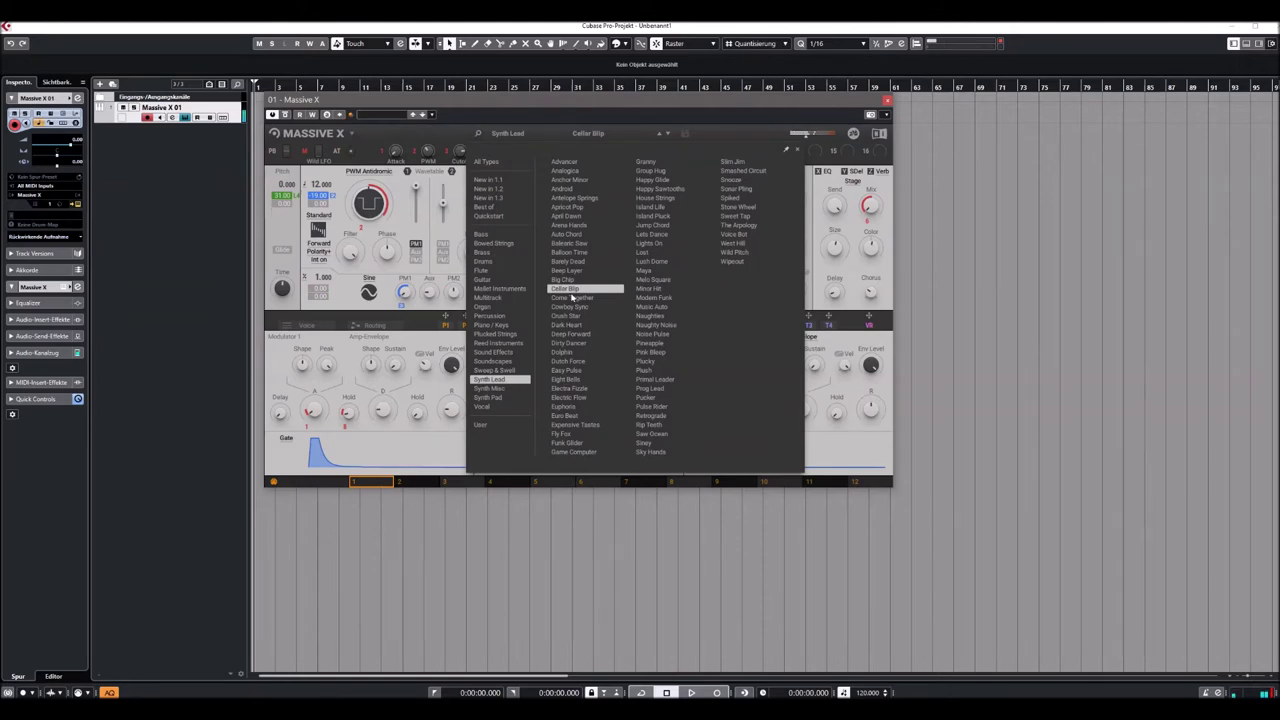
{"action": "left_click", "coordinate": [571, 326]}
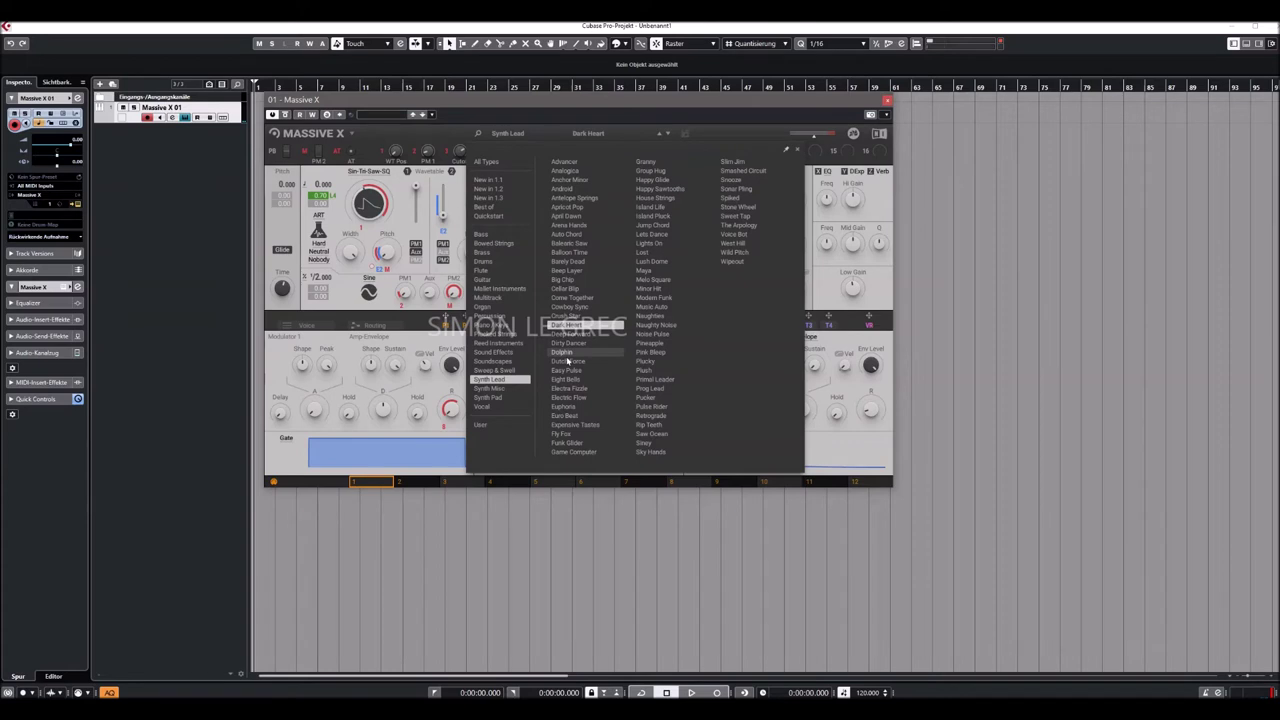
{"action": "left_click", "coordinate": [567, 356]}
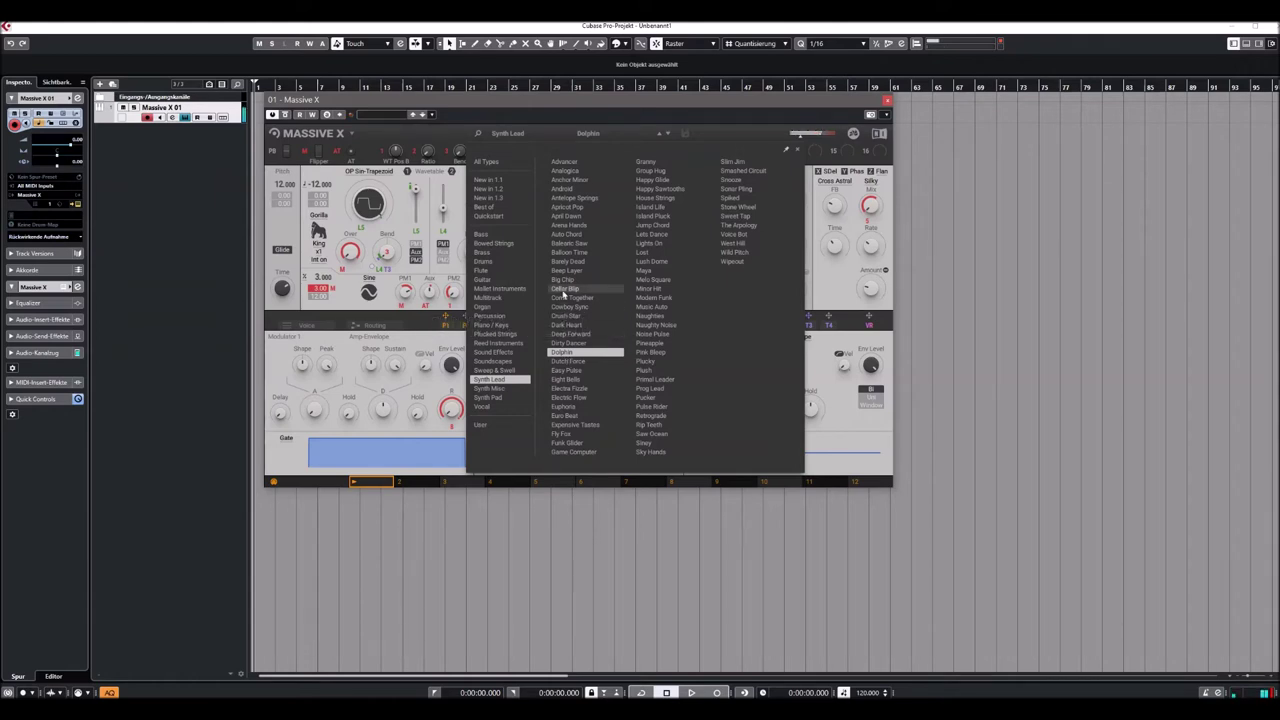
{"action": "left_click", "coordinate": [321, 157]}
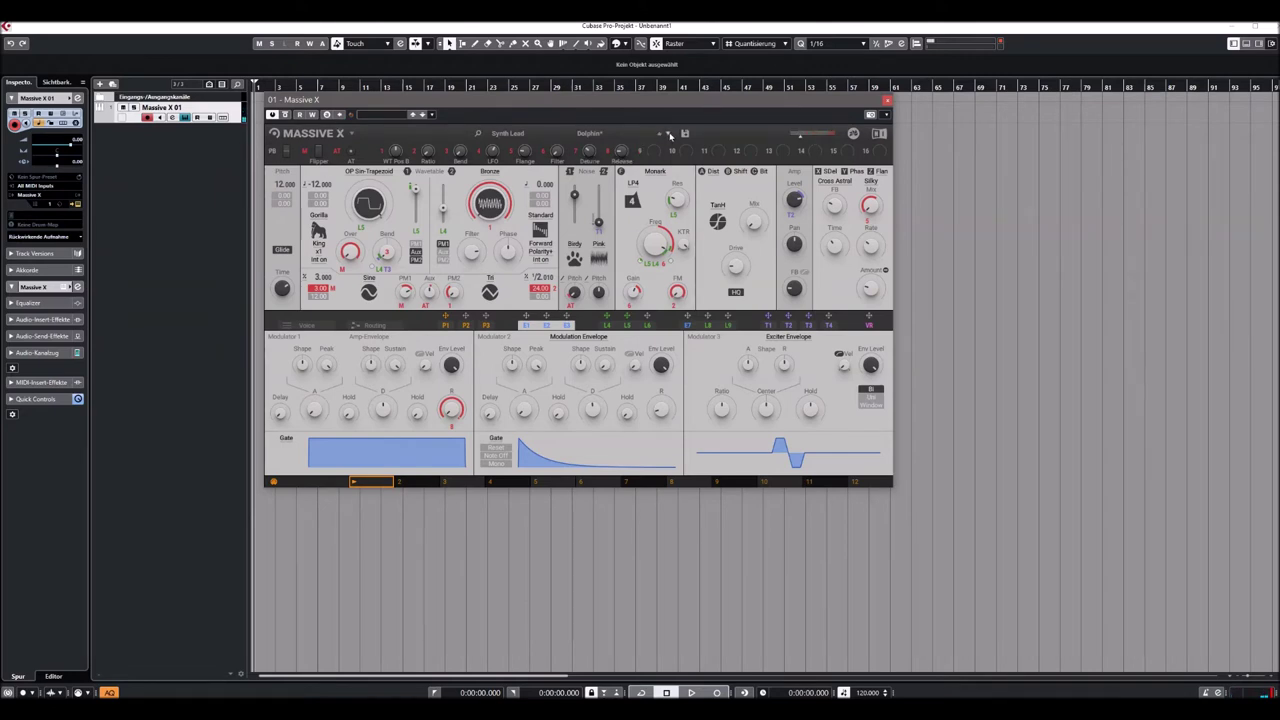
Step: Audition the consecutive presets Dutch Force, Easy Pulse, Eight Bells, Electra Fizzle, Electric Flow and Euphoria
{"action": "left_click", "coordinate": [669, 134]}
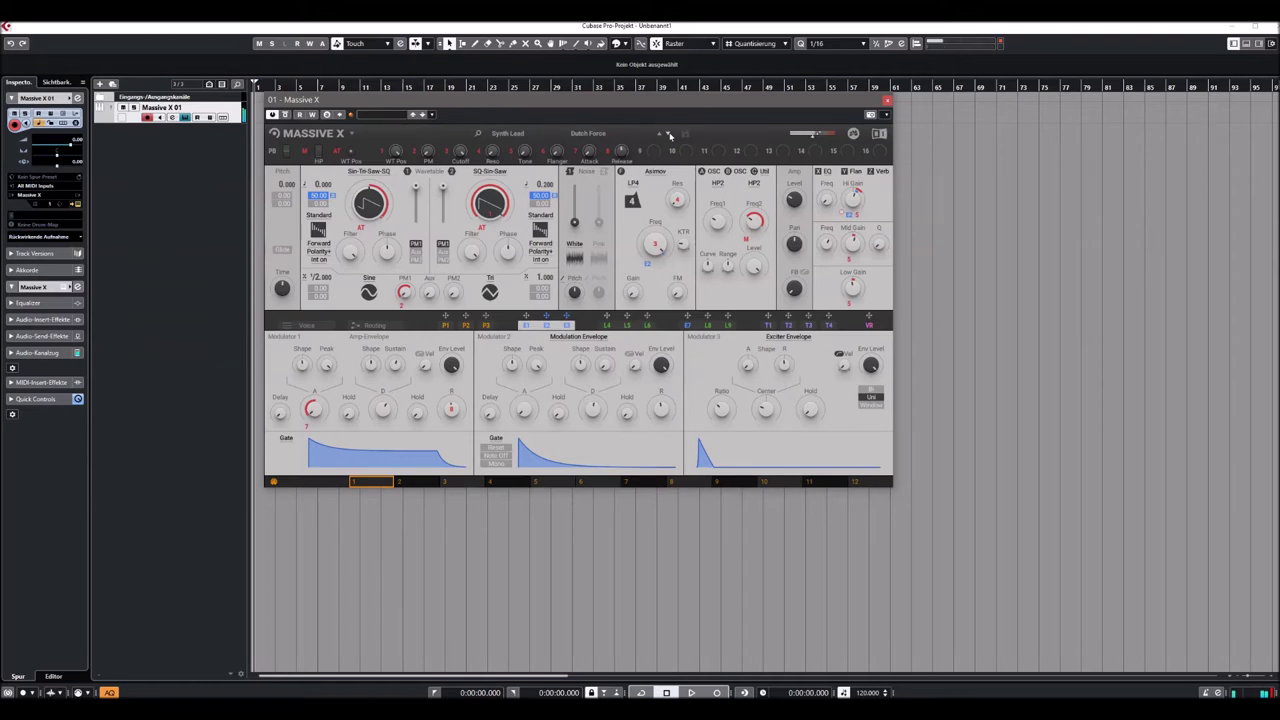
{"action": "left_click", "coordinate": [670, 134]}
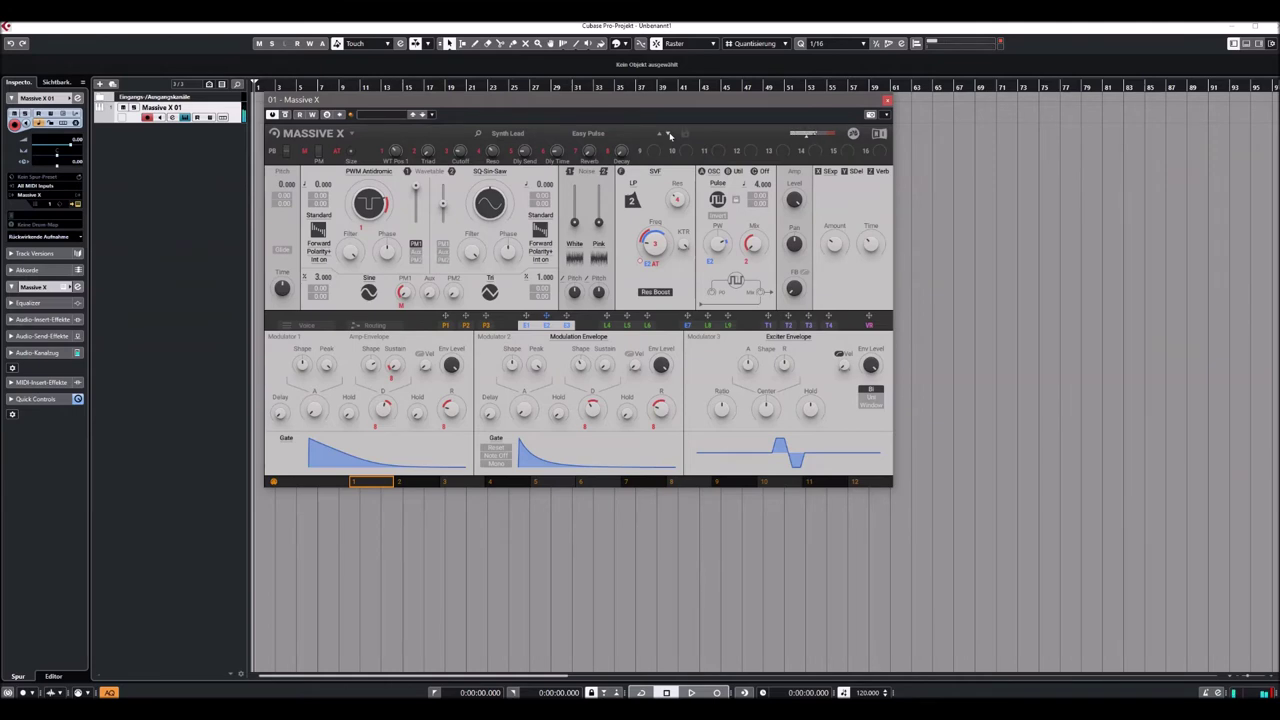
{"action": "left_click", "coordinate": [670, 134]}
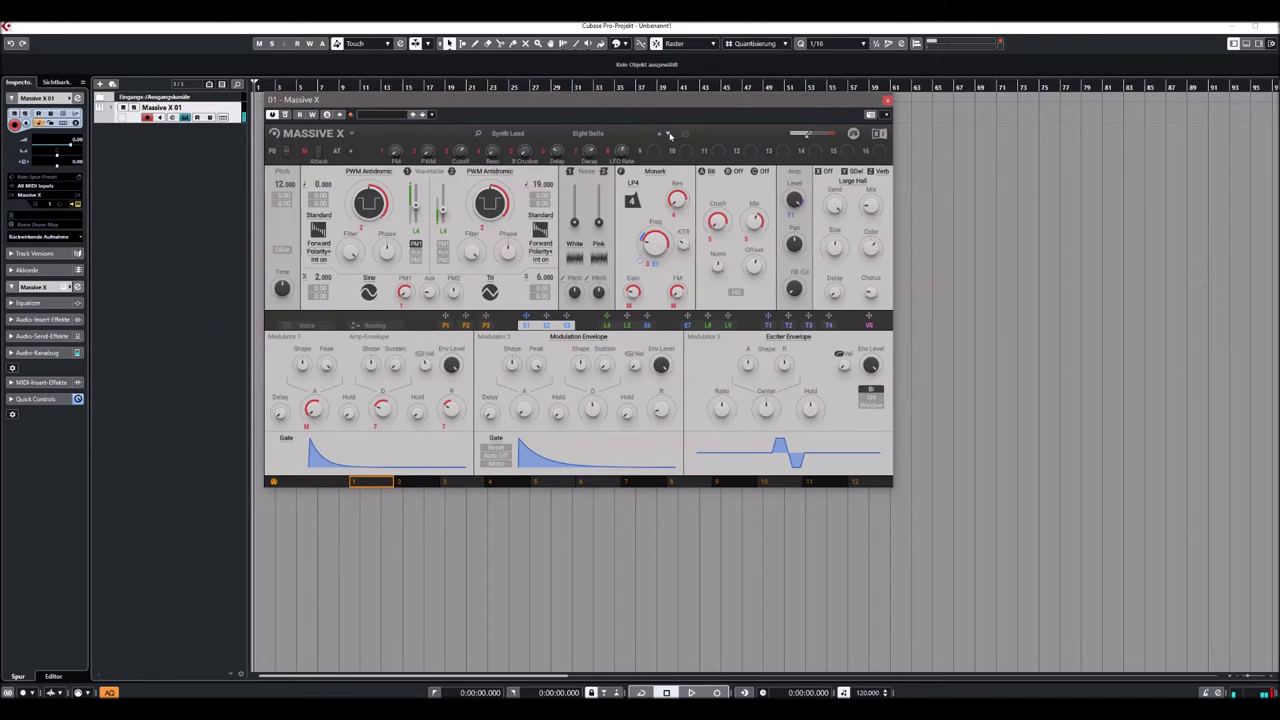
{"action": "left_click", "coordinate": [670, 134]}
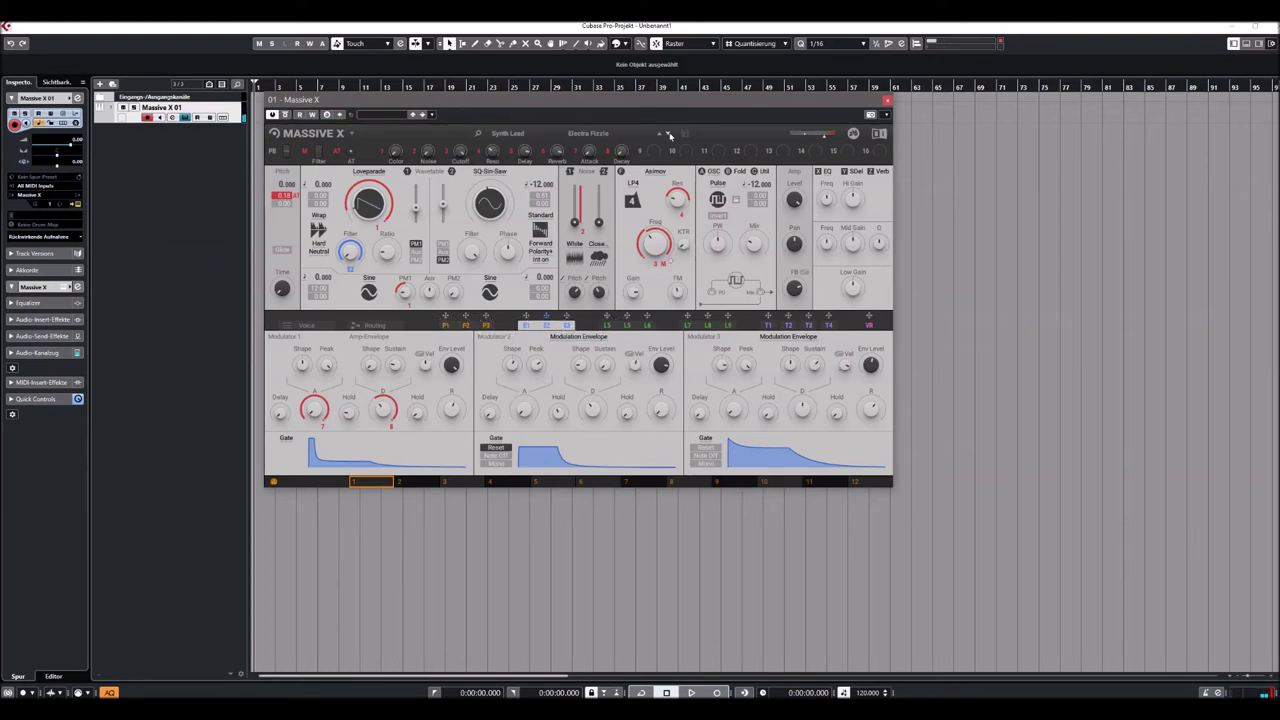
{"action": "left_click", "coordinate": [669, 134]}
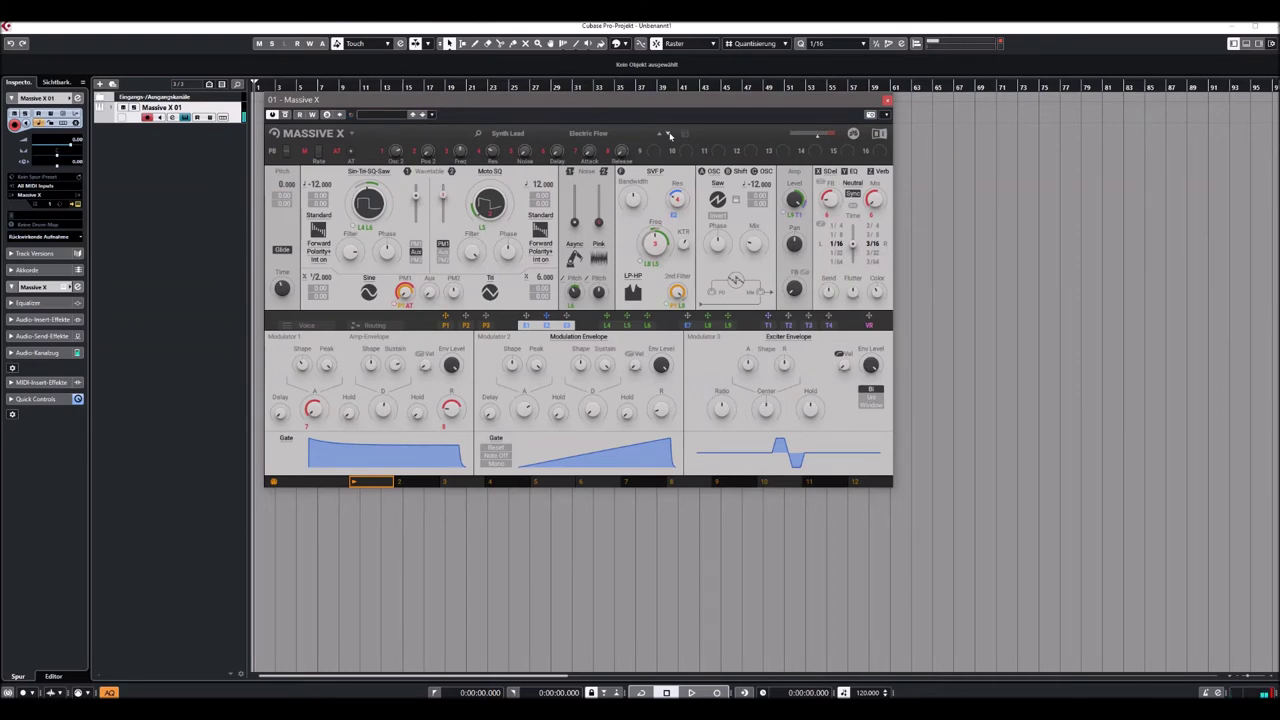
{"action": "left_click", "coordinate": [669, 134]}
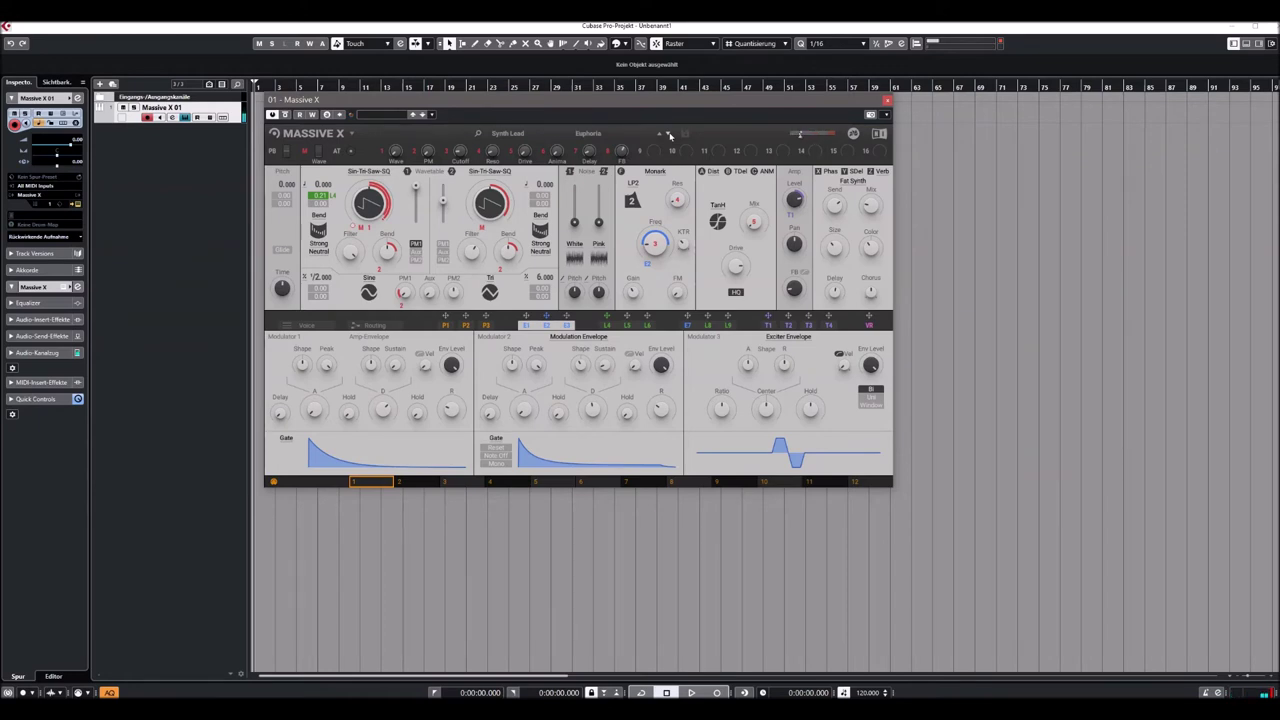
Step: Audition the Synth Lead presets Happy Sawtooths and House Strings, adjusting the Chord control on House Strings
{"action": "left_click", "coordinate": [595, 135]}
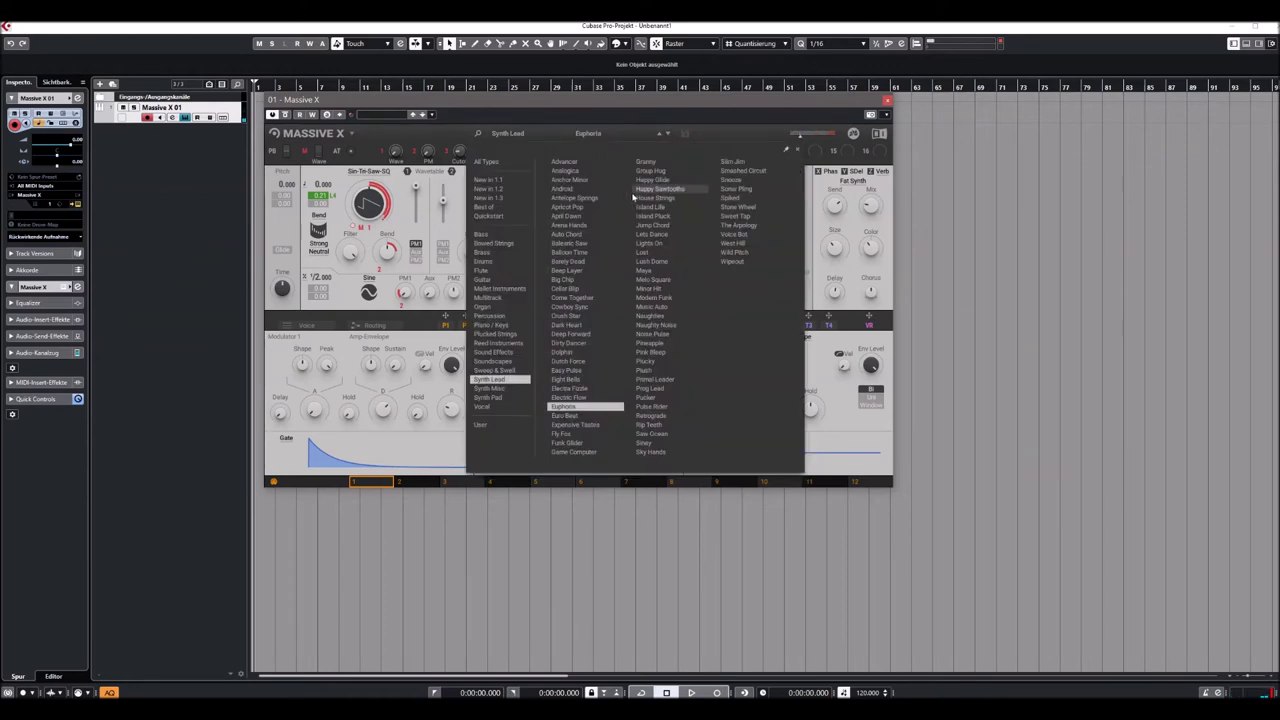
{"action": "left_click", "coordinate": [645, 189]}
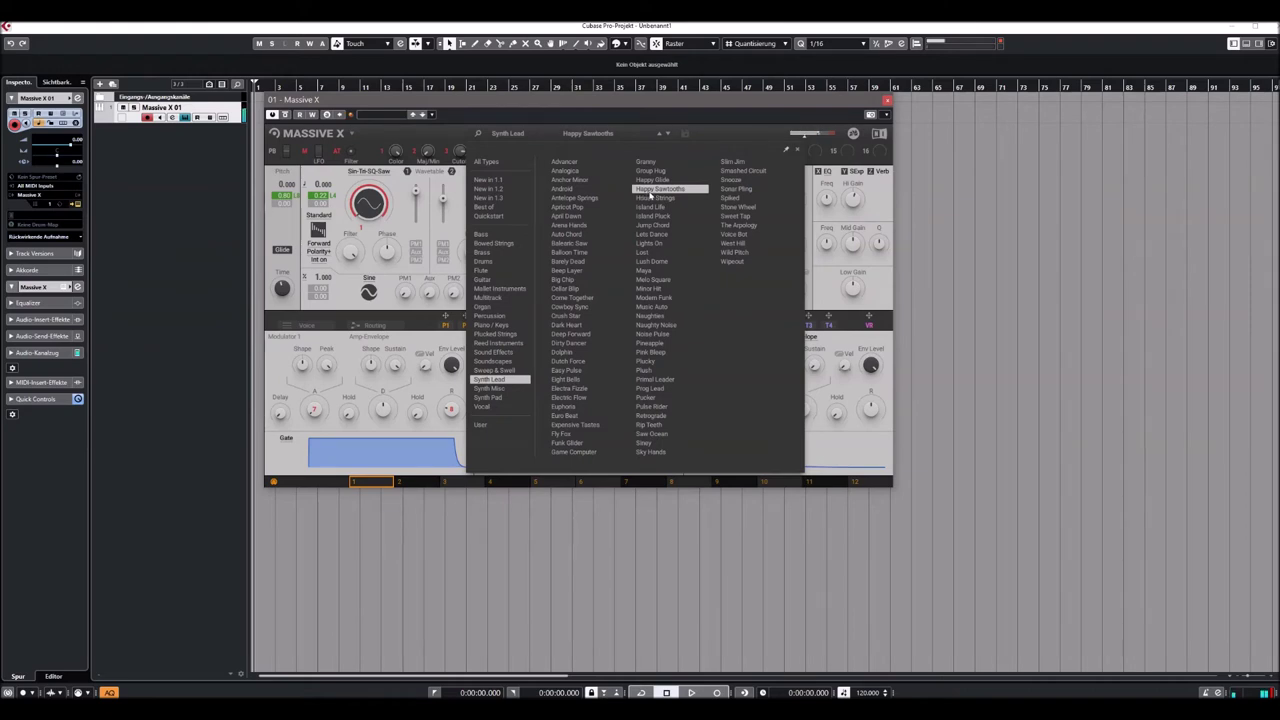
{"action": "left_click", "coordinate": [653, 198]}
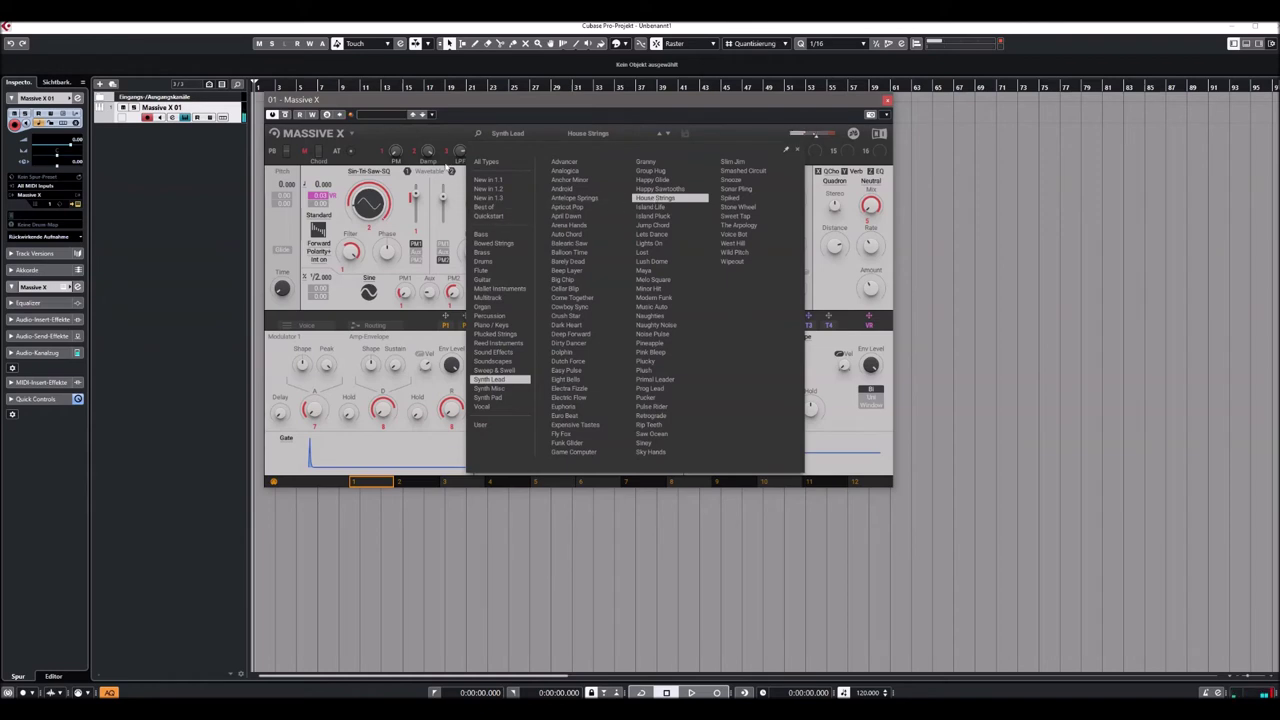
{"action": "left_click", "coordinate": [326, 155]}
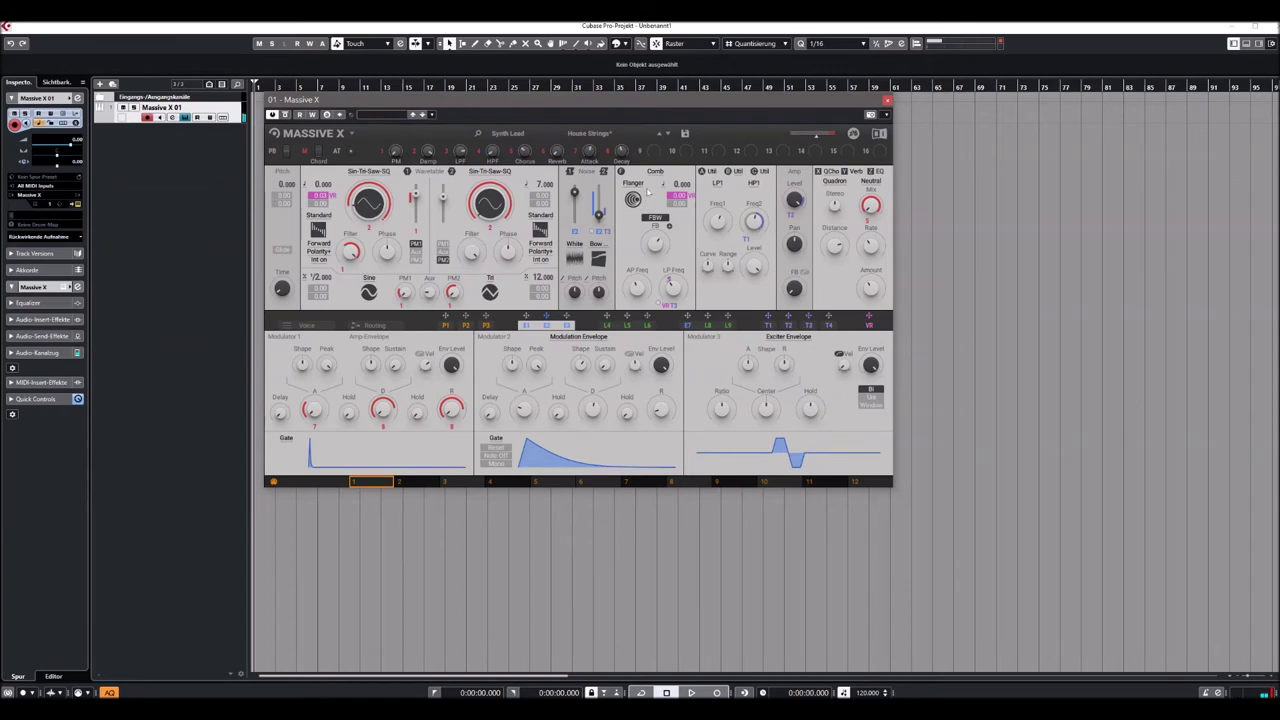
Step: Audition the Synth Lead presets Island Life, Maya and Modern Funk
{"action": "left_click", "coordinate": [669, 134]}
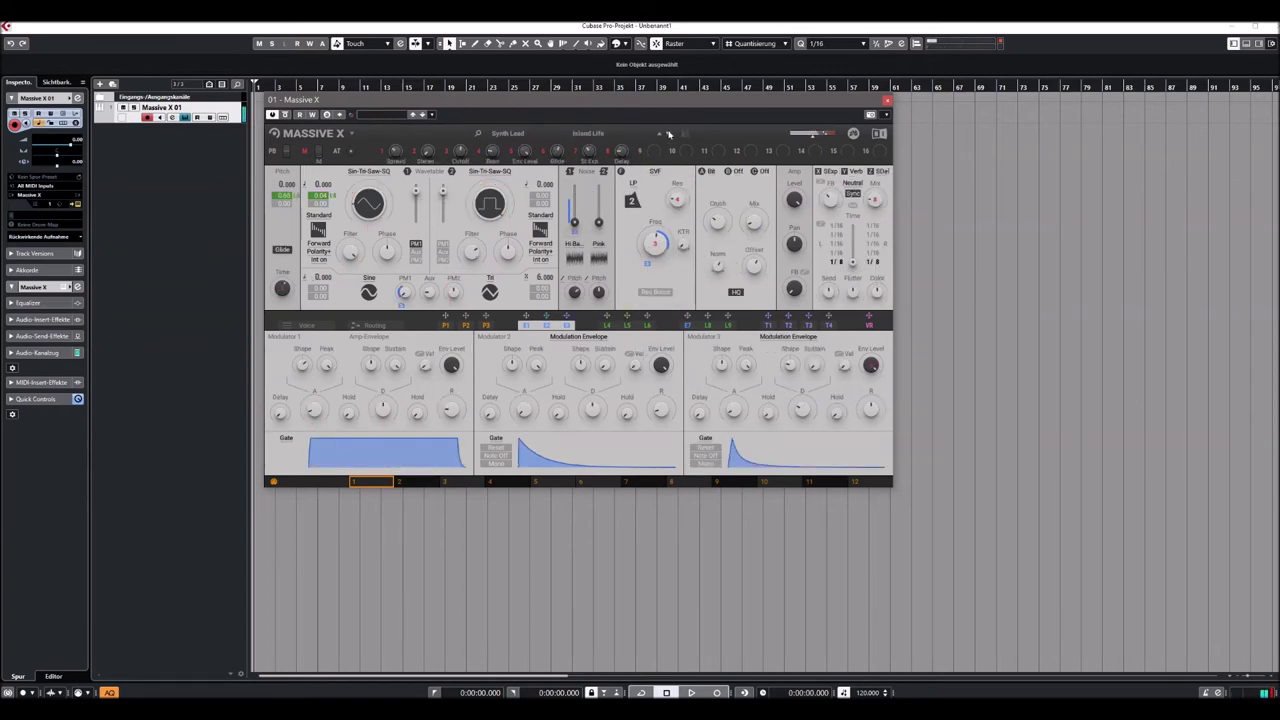
{"action": "left_click", "coordinate": [669, 134]}
{"action": "left_click", "coordinate": [622, 135]}
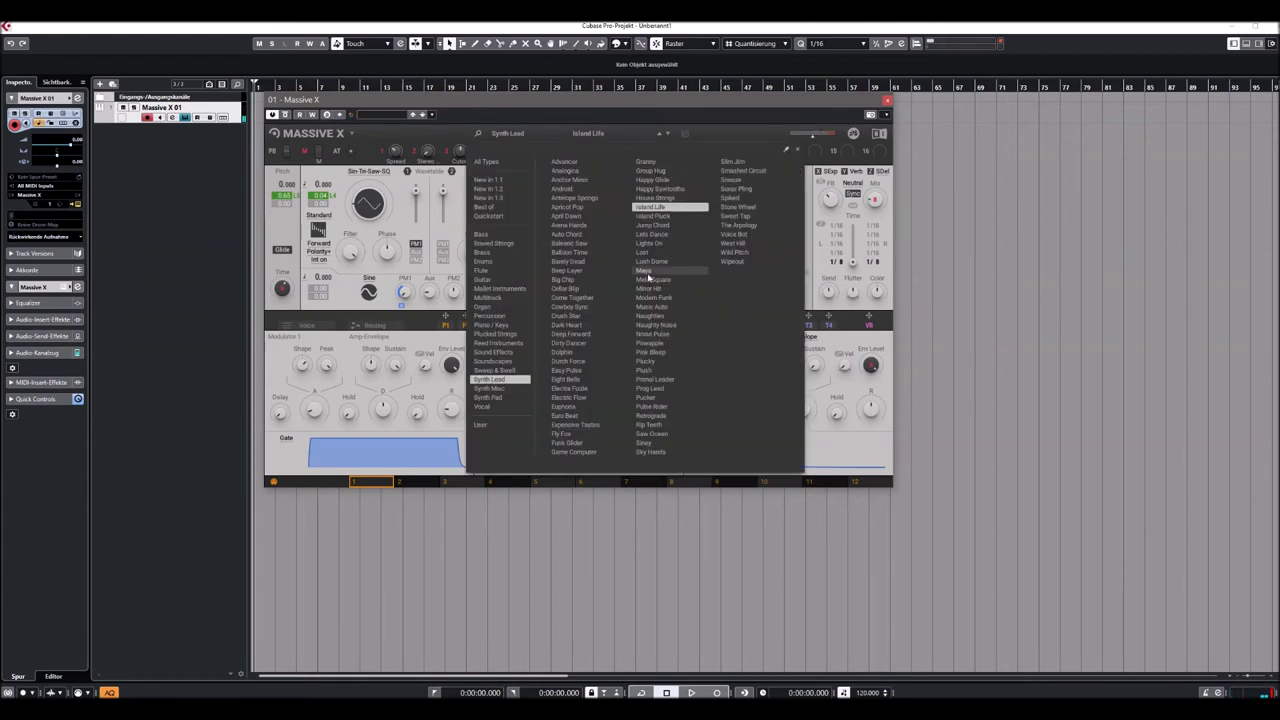
{"action": "left_click", "coordinate": [648, 274]}
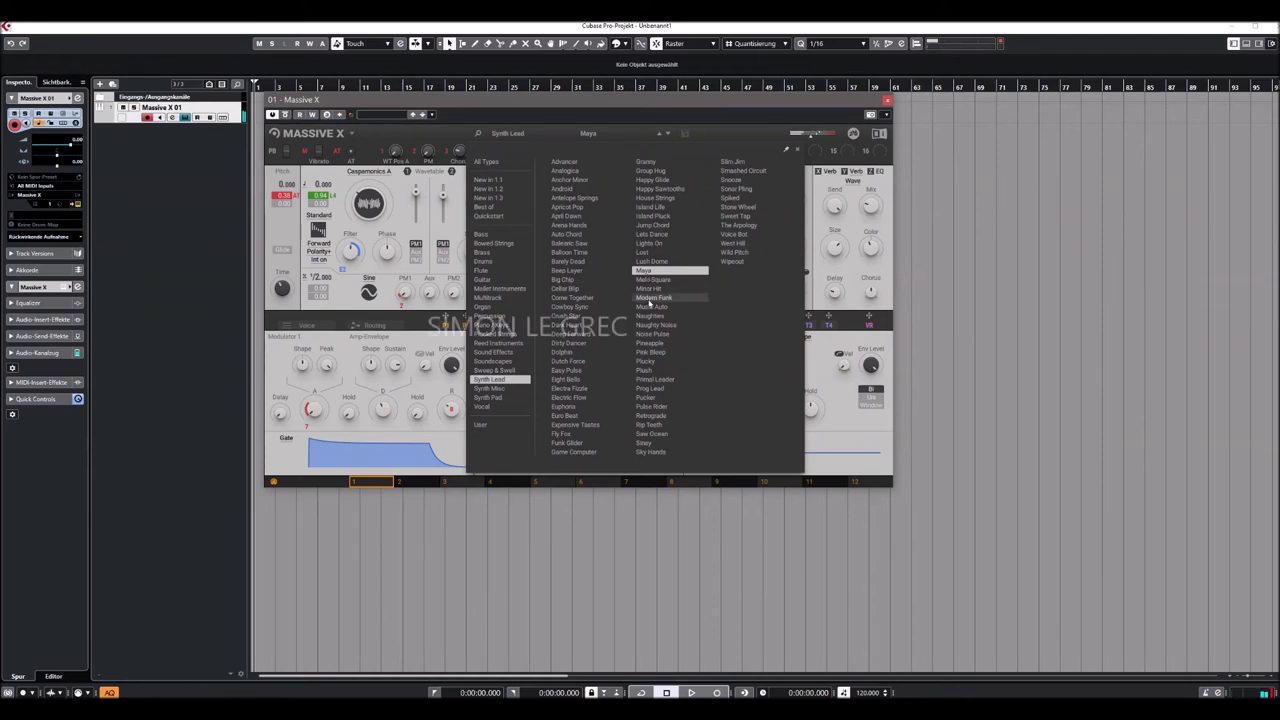
{"action": "left_click", "coordinate": [652, 298]}
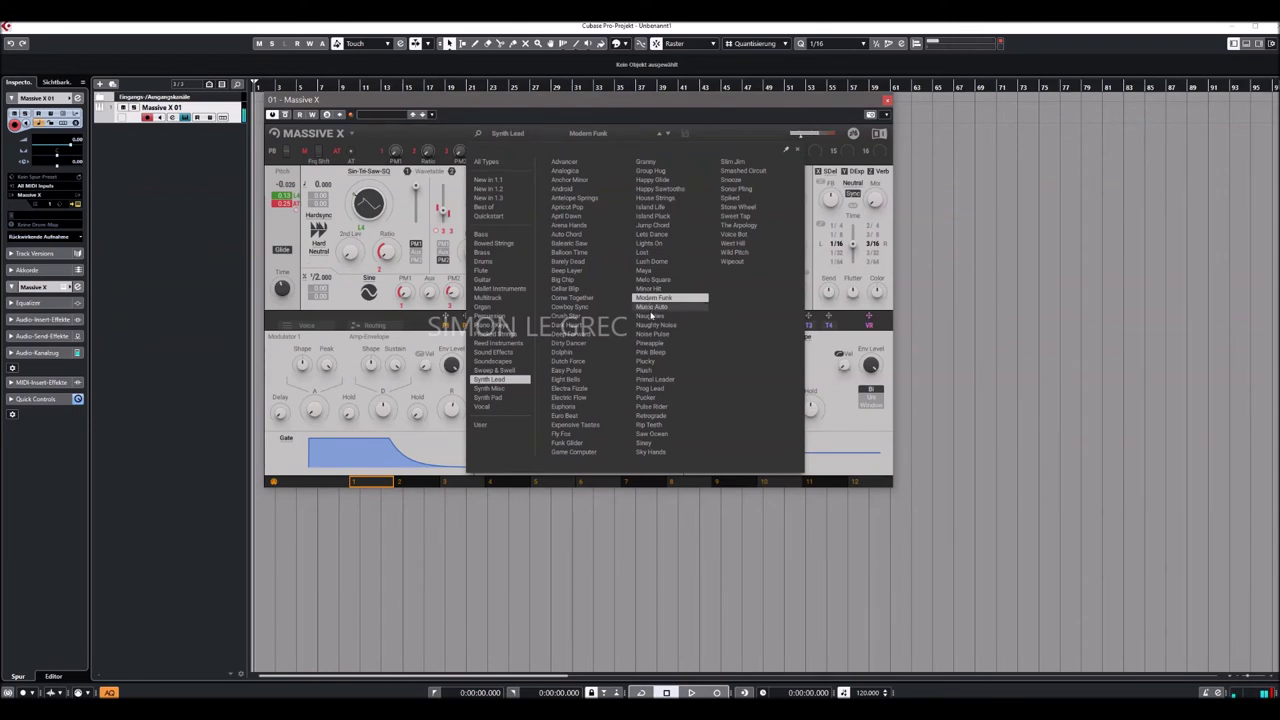
Step: Audition the Synth Lead preset Naughty Noise, adjusting its Cutoff macro and raising the second wavetable oscillator's level
{"action": "left_click", "coordinate": [654, 328]}
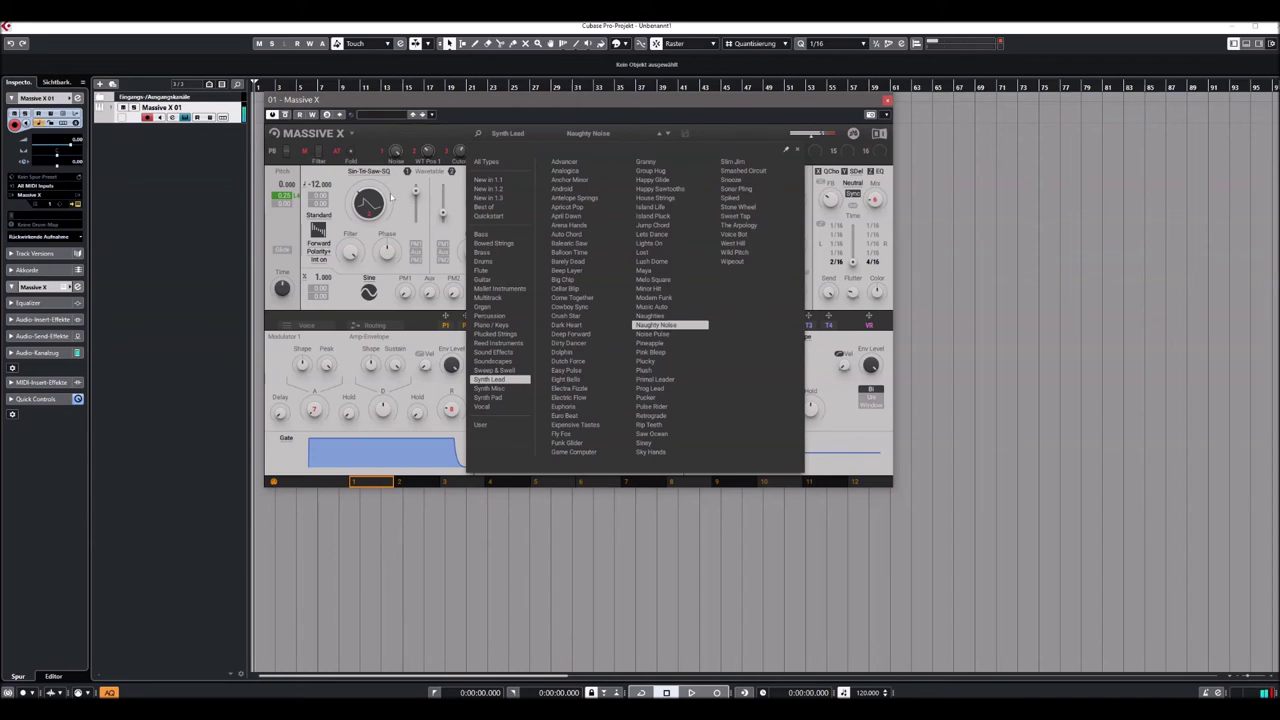
{"action": "left_click", "coordinate": [458, 156]}
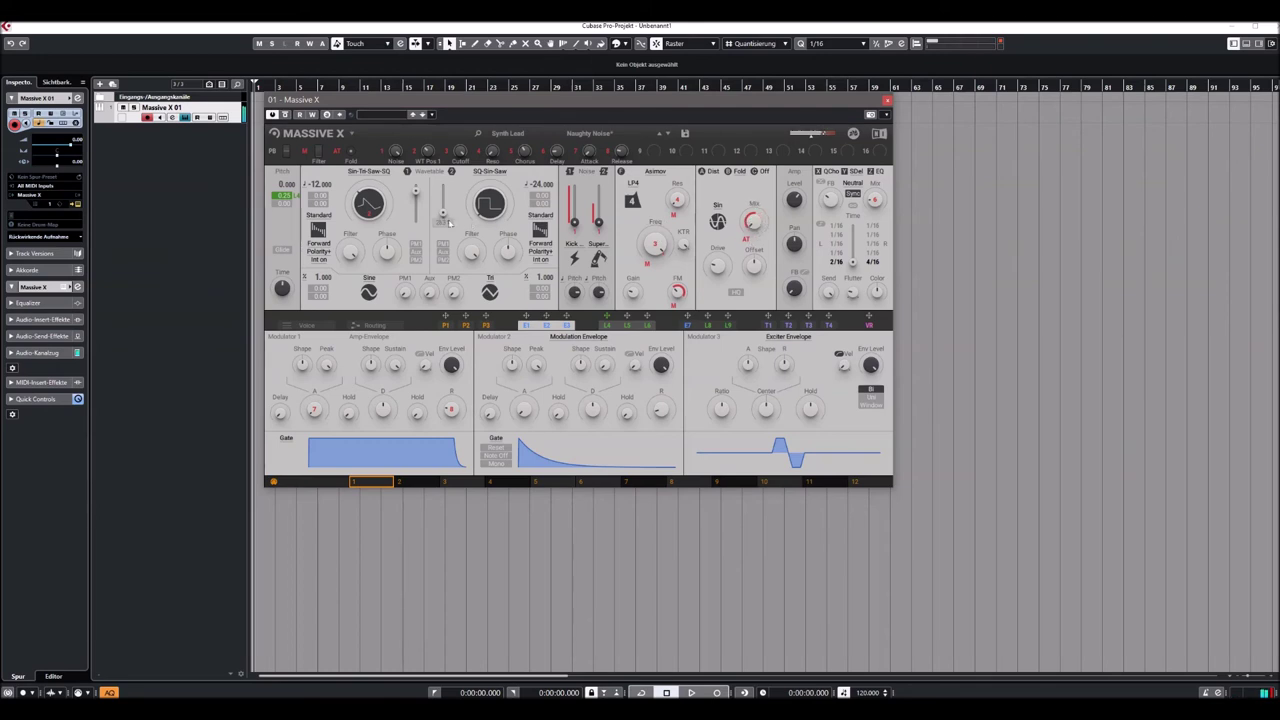
{"action": "left_click_drag", "start_coordinate": [443, 210], "coordinate": [443, 195]}
Step: Audition the Synth Lead presets Noise Pulse, Primal Leader and Rip Teeth
{"action": "left_click", "coordinate": [668, 136]}
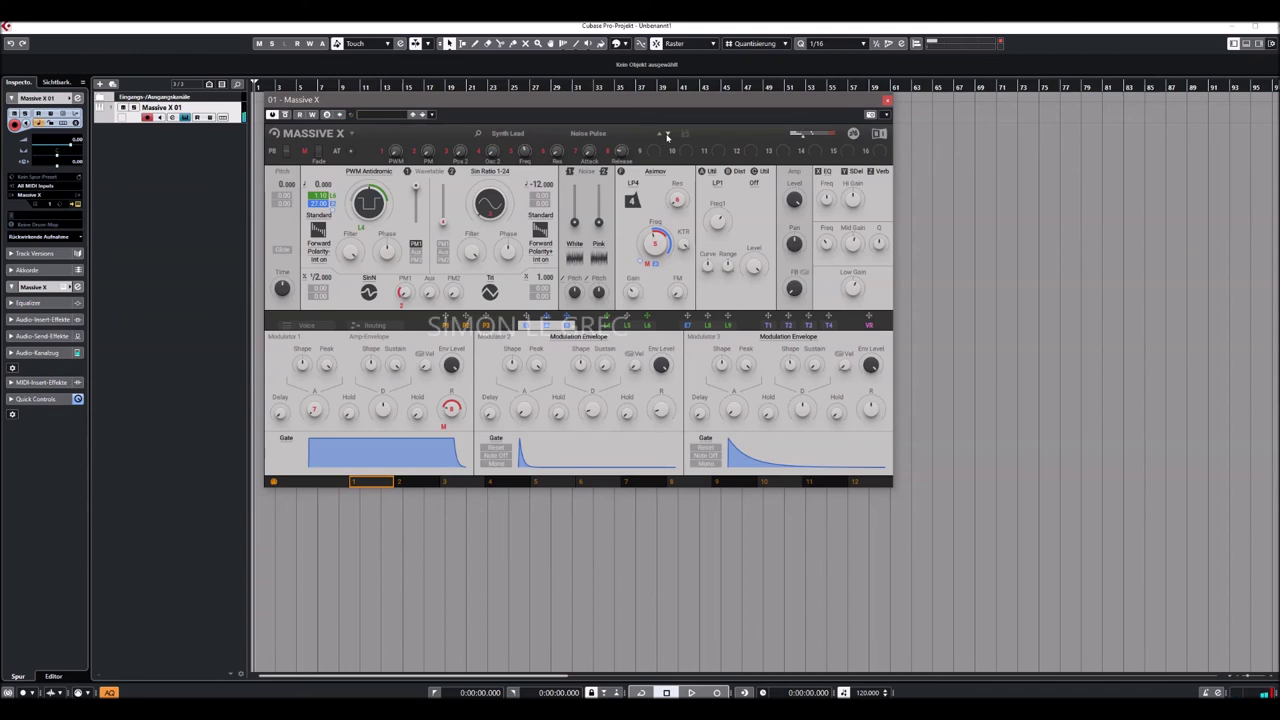
{"action": "left_click", "coordinate": [598, 137]}
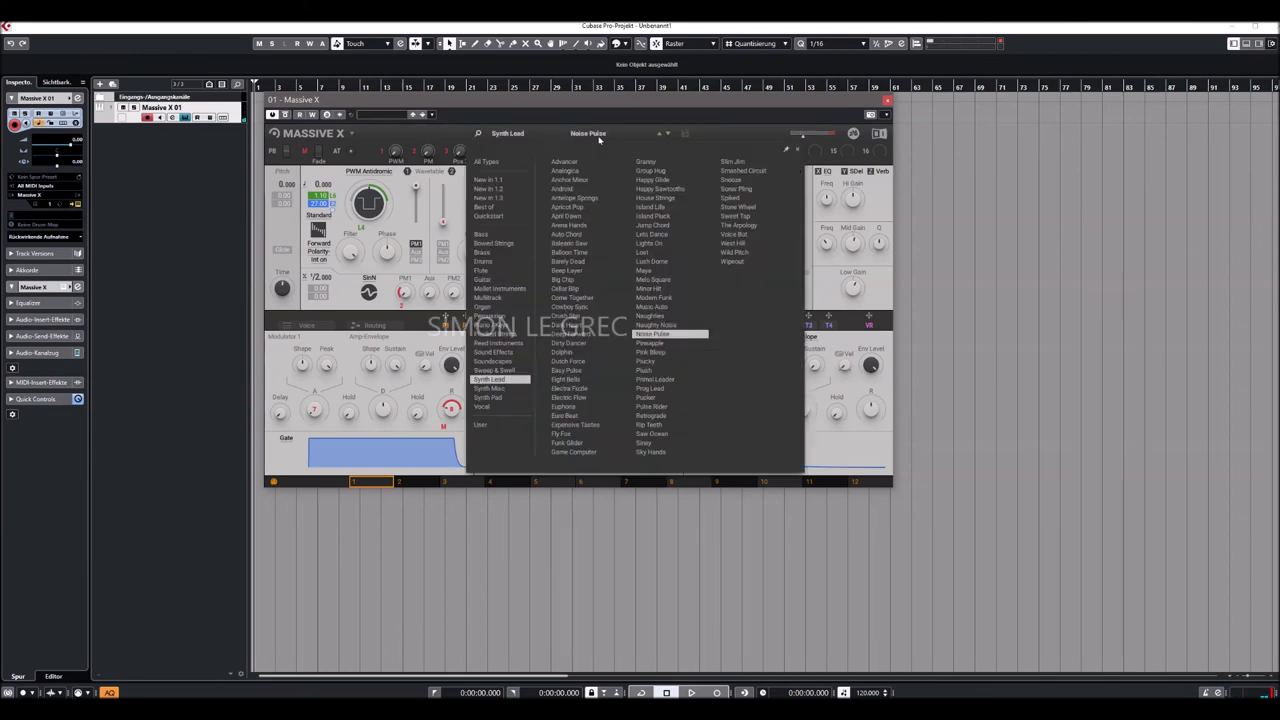
{"action": "left_click", "coordinate": [652, 380]}
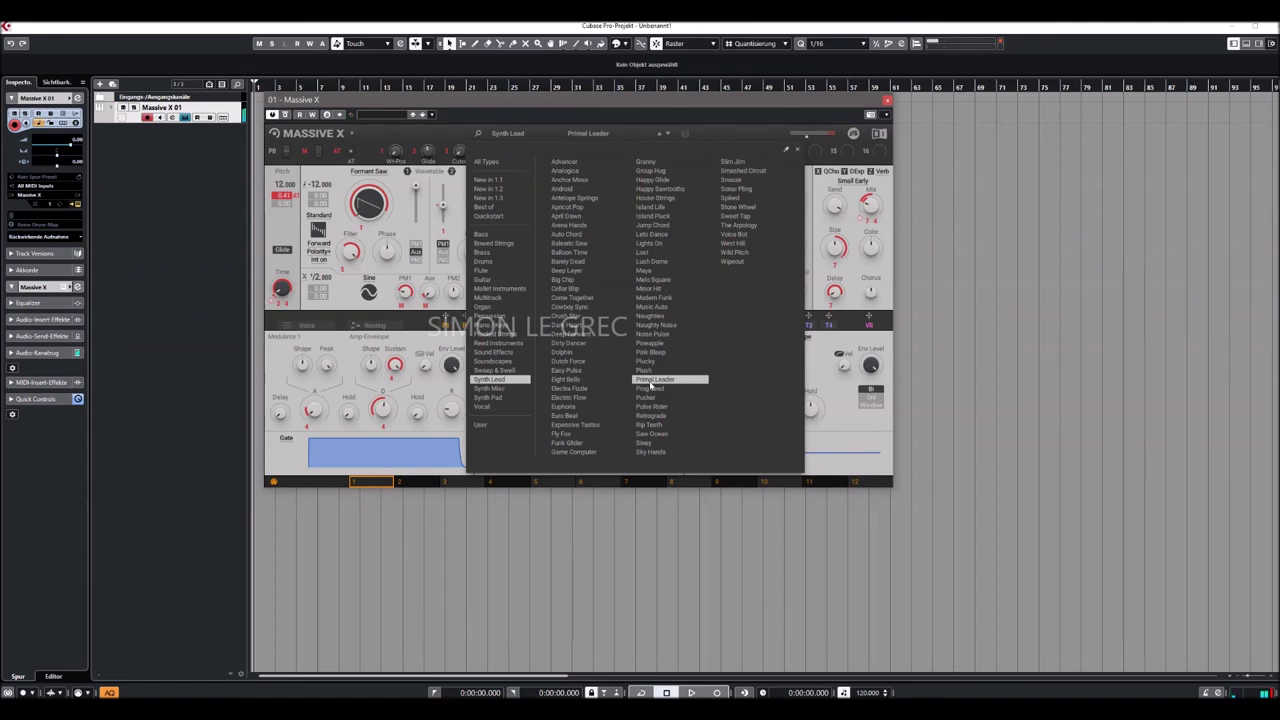
{"action": "left_click", "coordinate": [650, 425]}
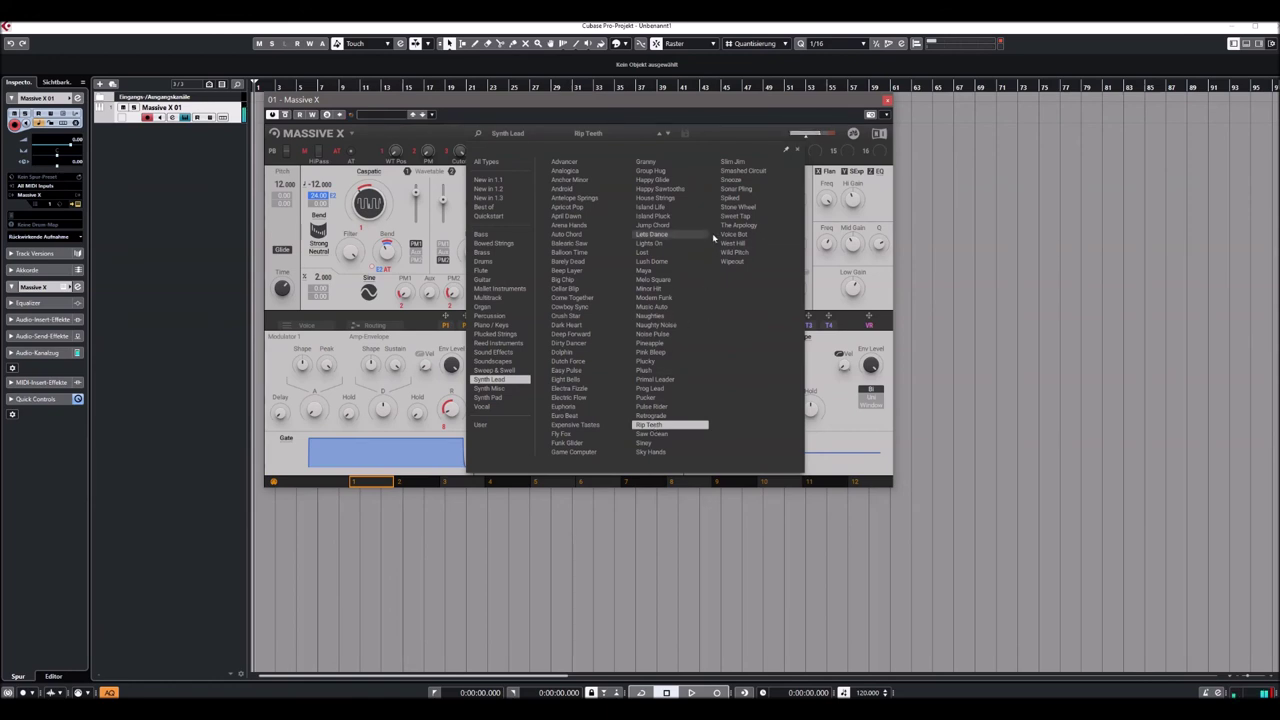
Step: Audition the Synth Lead presets Smashed Circuit and Stone Wheel, leave Stone Wheel loaded and close the preset list
{"action": "left_click", "coordinate": [736, 172]}
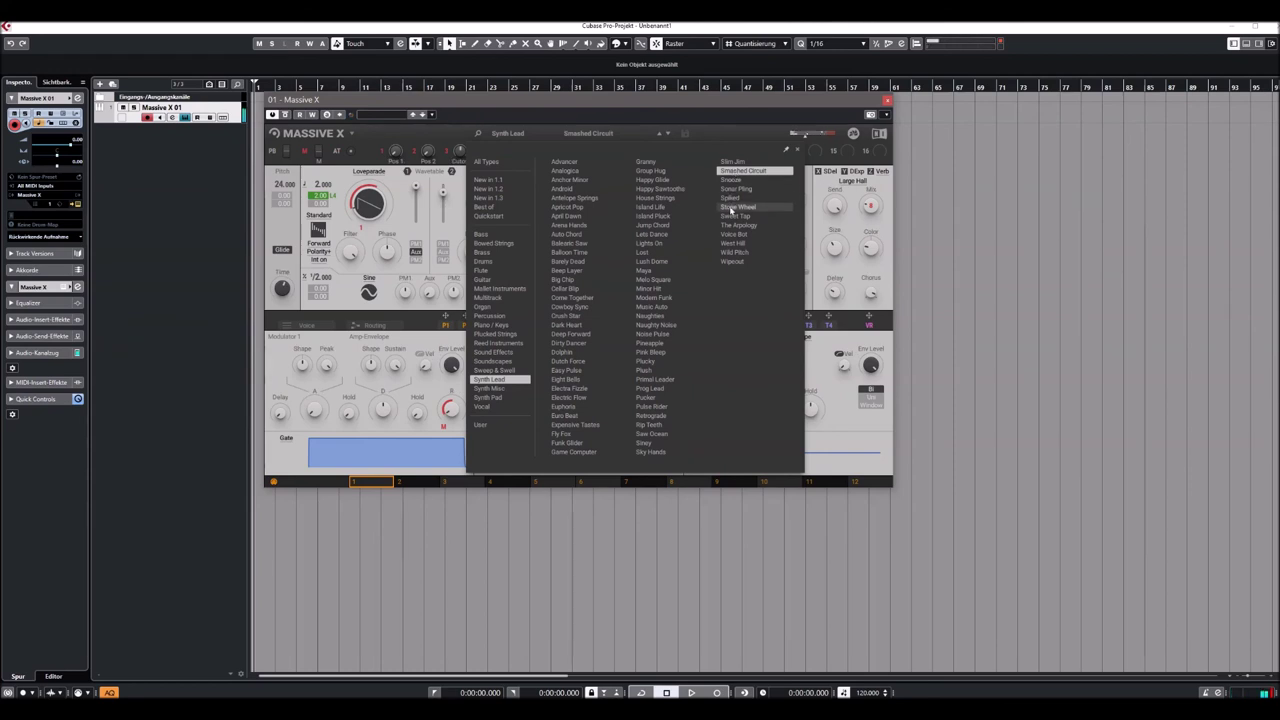
{"action": "left_click", "coordinate": [733, 208]}
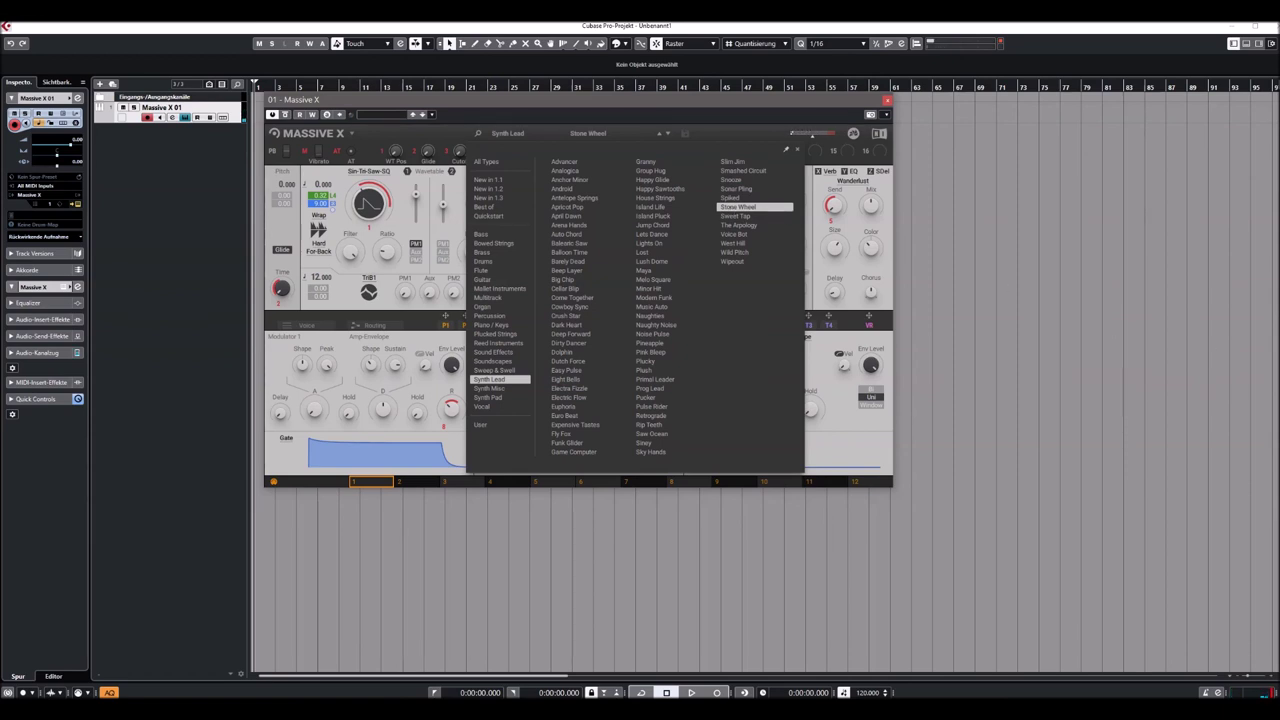
{"action": "left_click", "coordinate": [506, 135]}
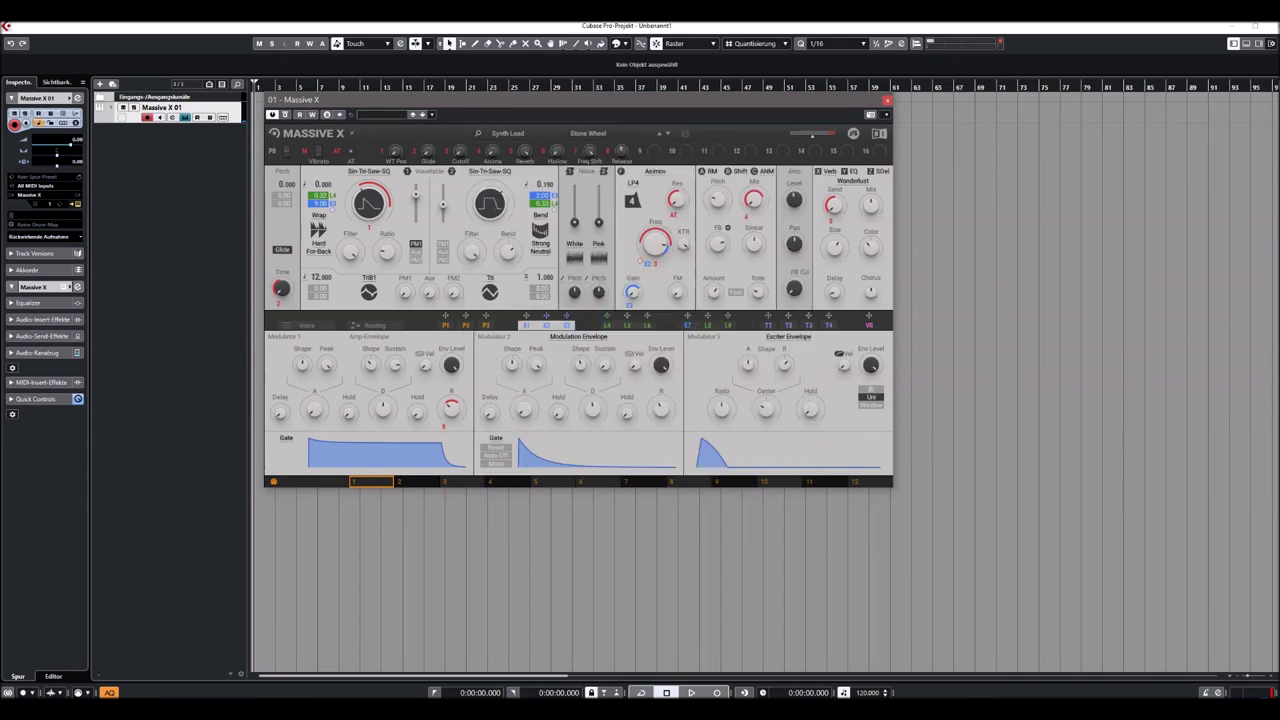